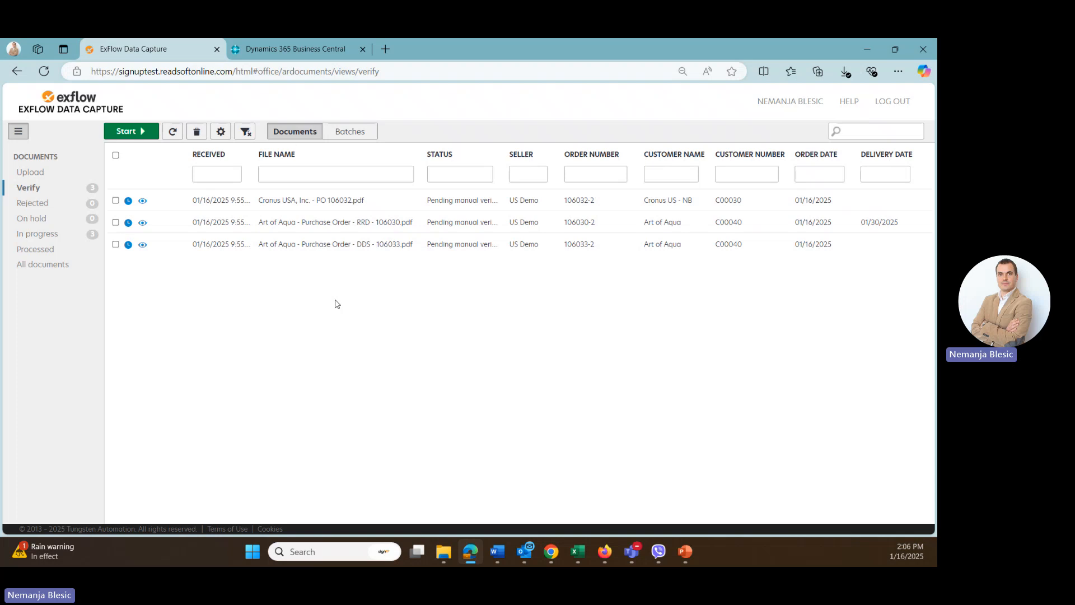
Step: Select the Cronus USA purchase order and the Art of Aqua DDS purchase order, and start verifying them
left_click(115, 201)
left_click(116, 223)
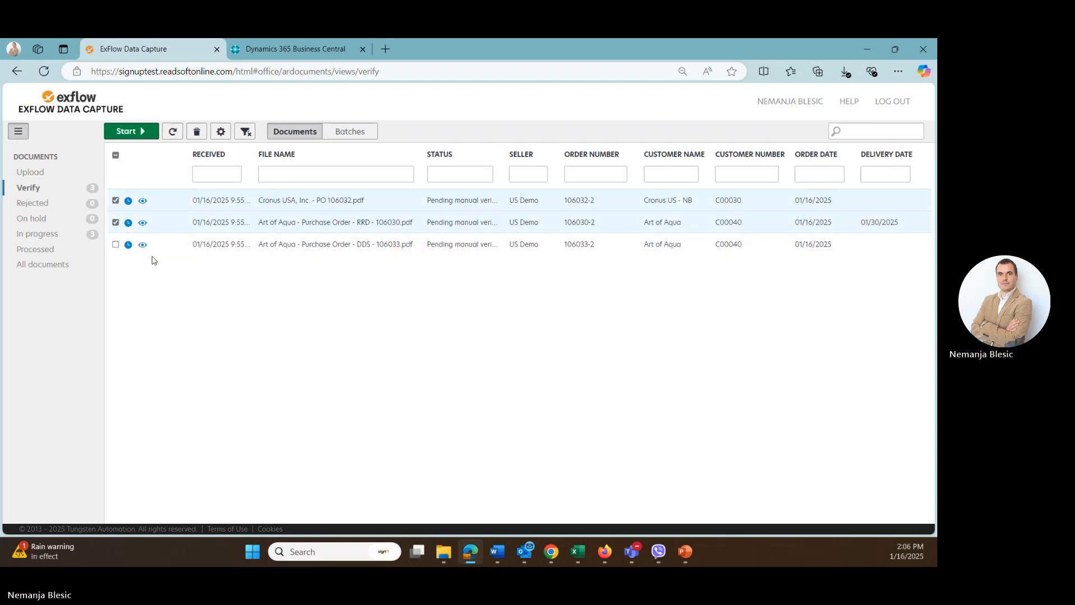
left_click(115, 222)
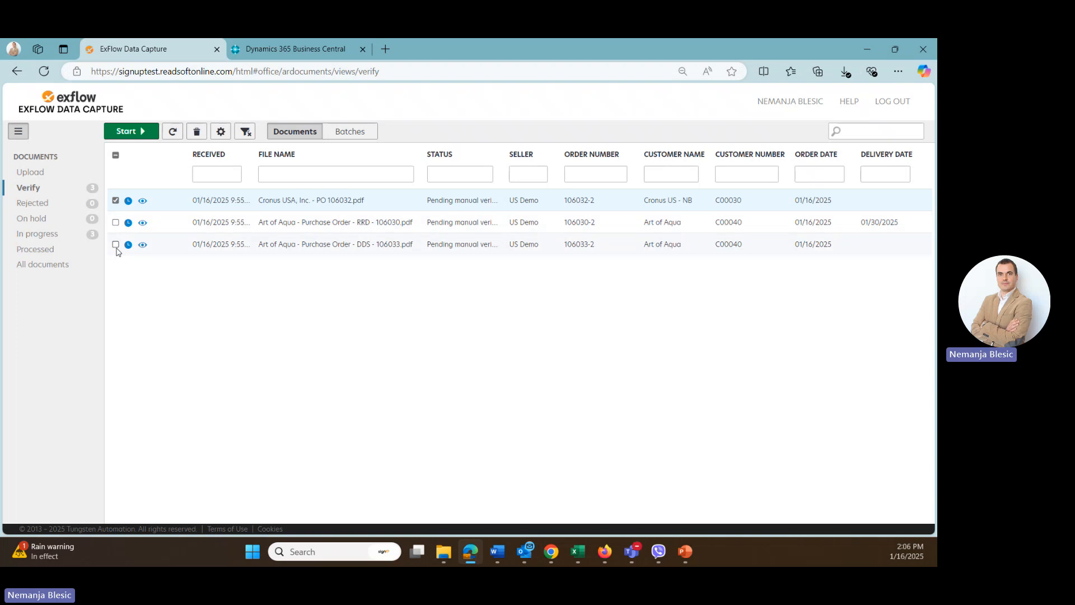
left_click(115, 245)
left_click(140, 134)
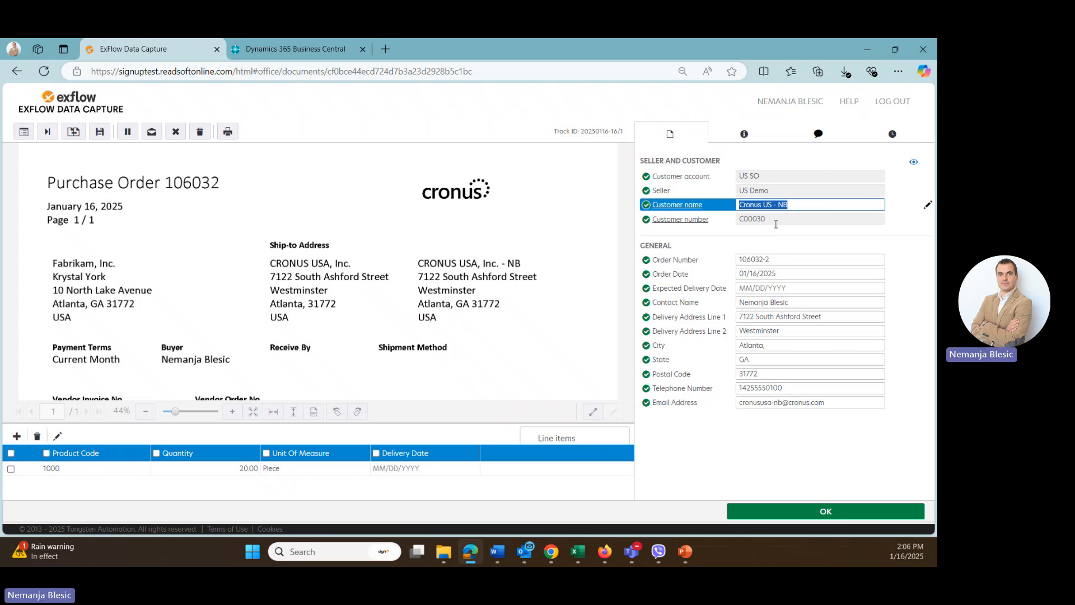
Step: Check the Cronus purchase order's number, dates and line unit of measure against the PDF, and approve the document
left_click(789, 260)
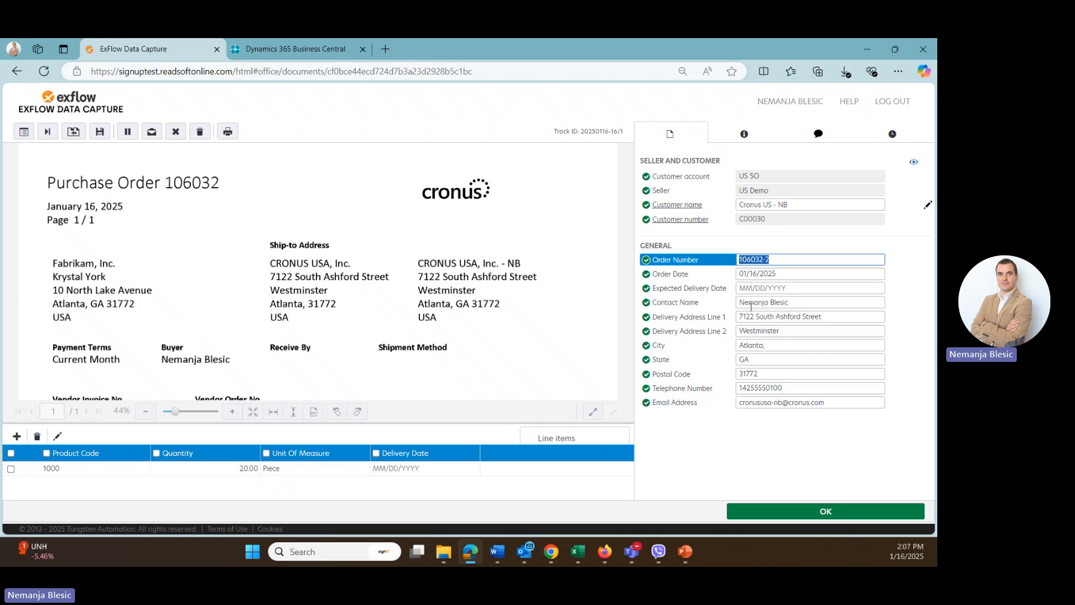
left_click(779, 275)
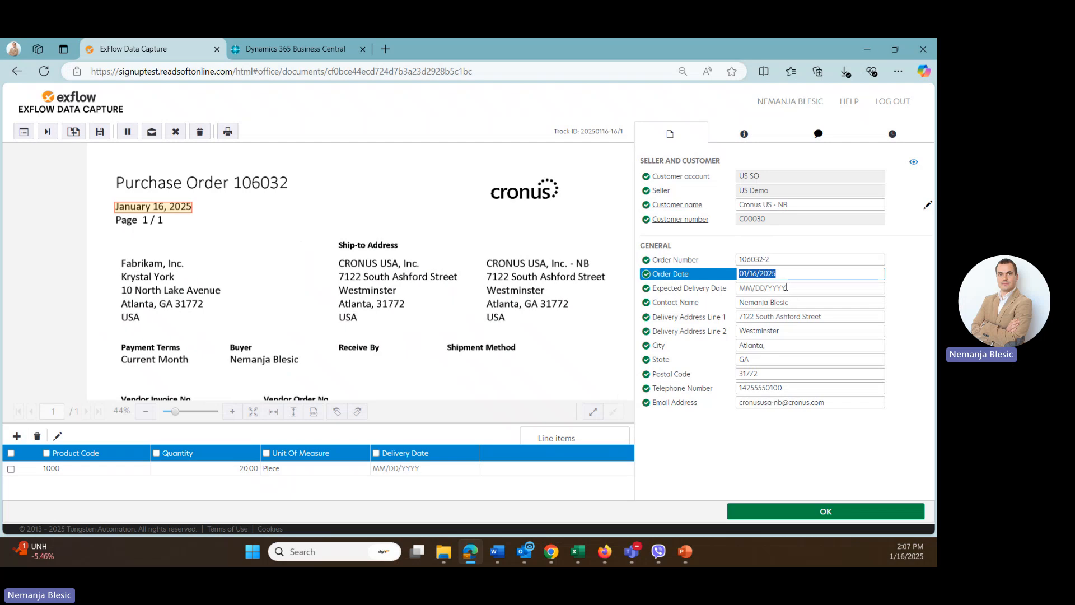
left_click(786, 288)
scroll(410, 341, "down", 1)
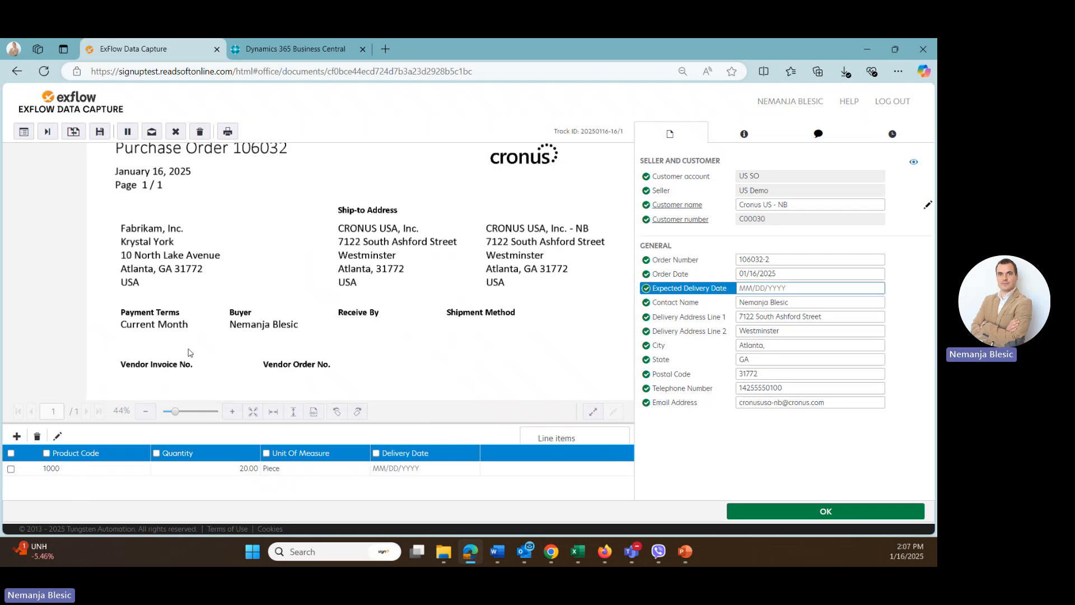
left_click_drag(189, 330, 136, 210)
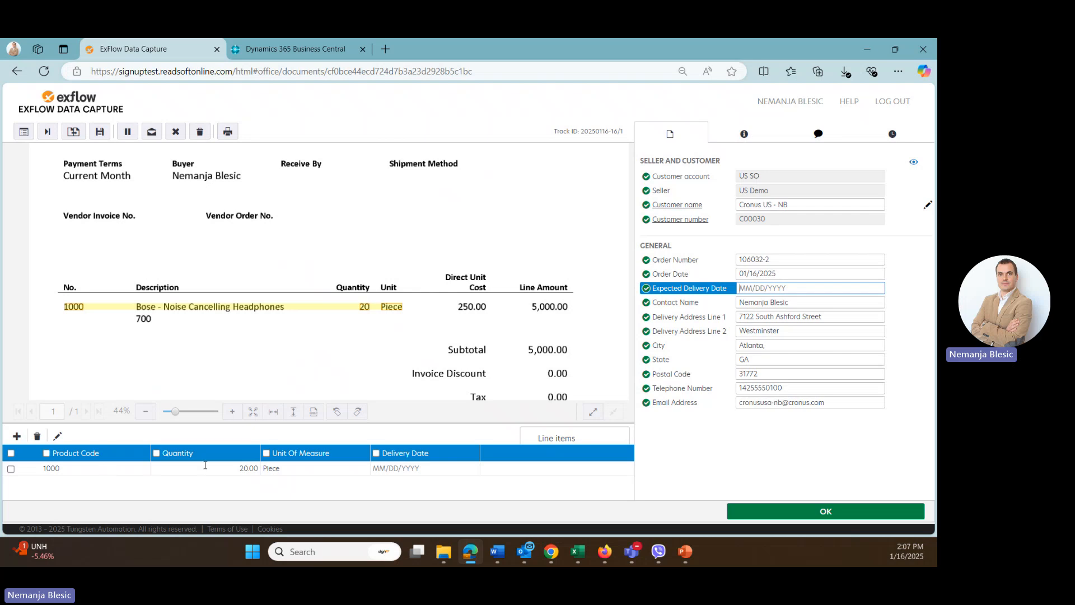
left_click(301, 473)
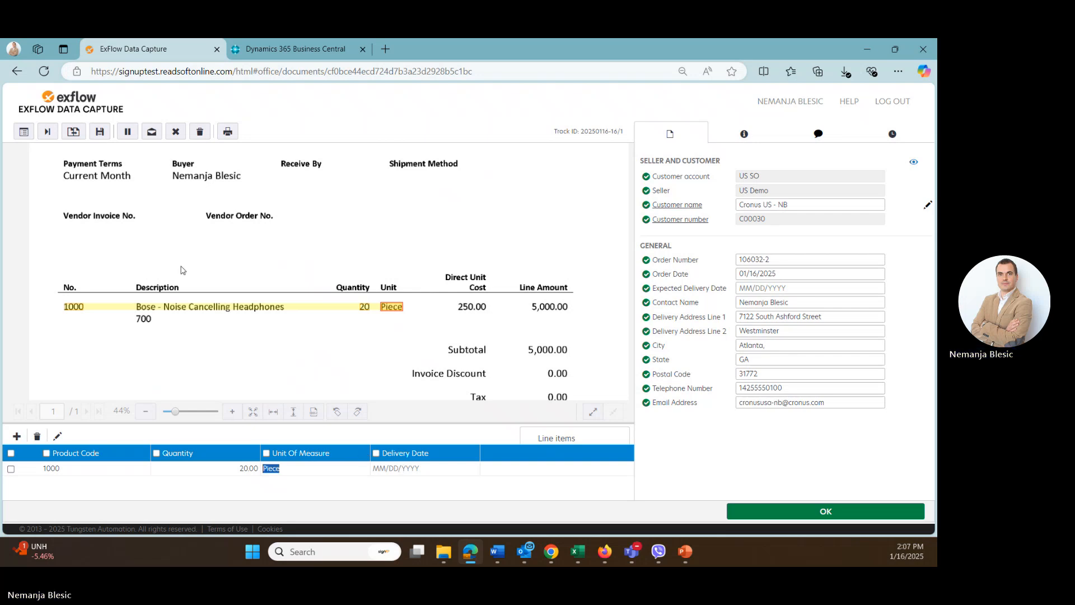
left_click(731, 513)
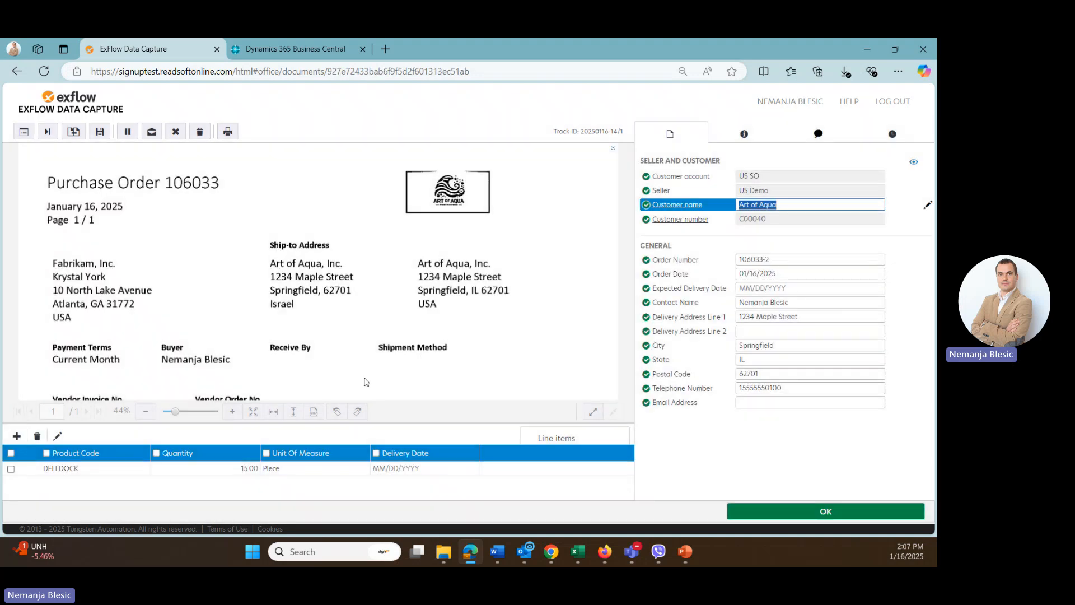
Step: Review the Art of Aqua DDS purchase order's addresses and line item against the PDF, and approve the document
left_click_drag(354, 297, 367, 201)
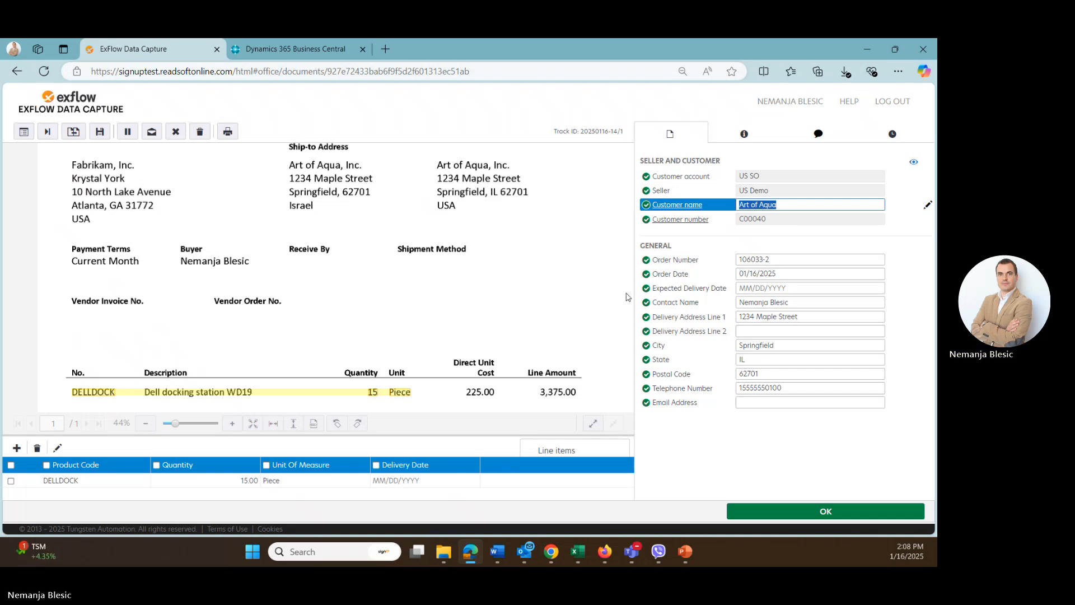
scroll(375, 256, "up", 1)
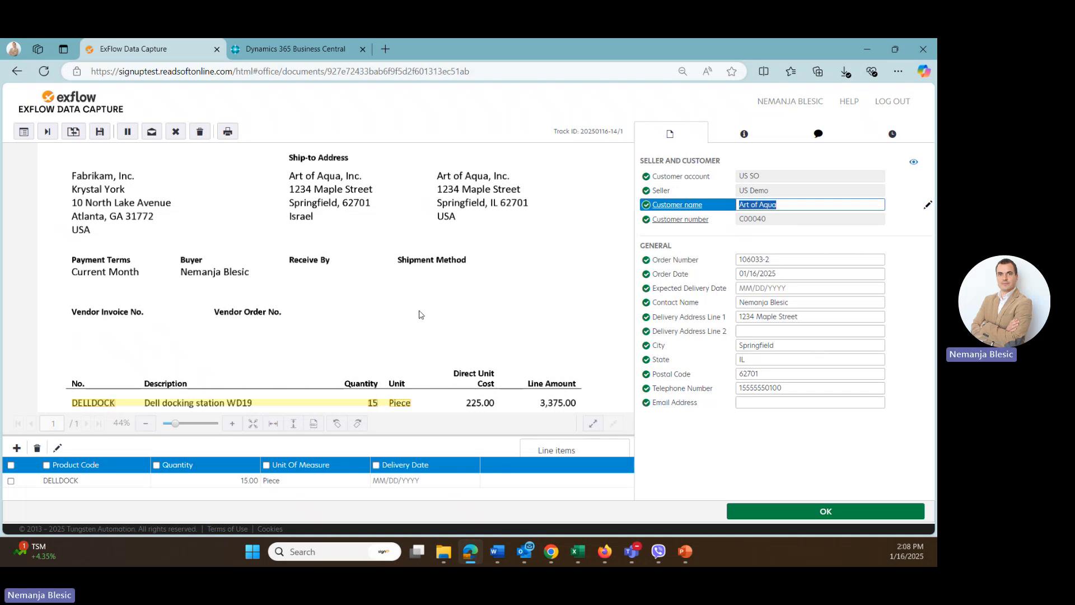
scroll(398, 293, "down", 3)
scroll(398, 293, "down", 1)
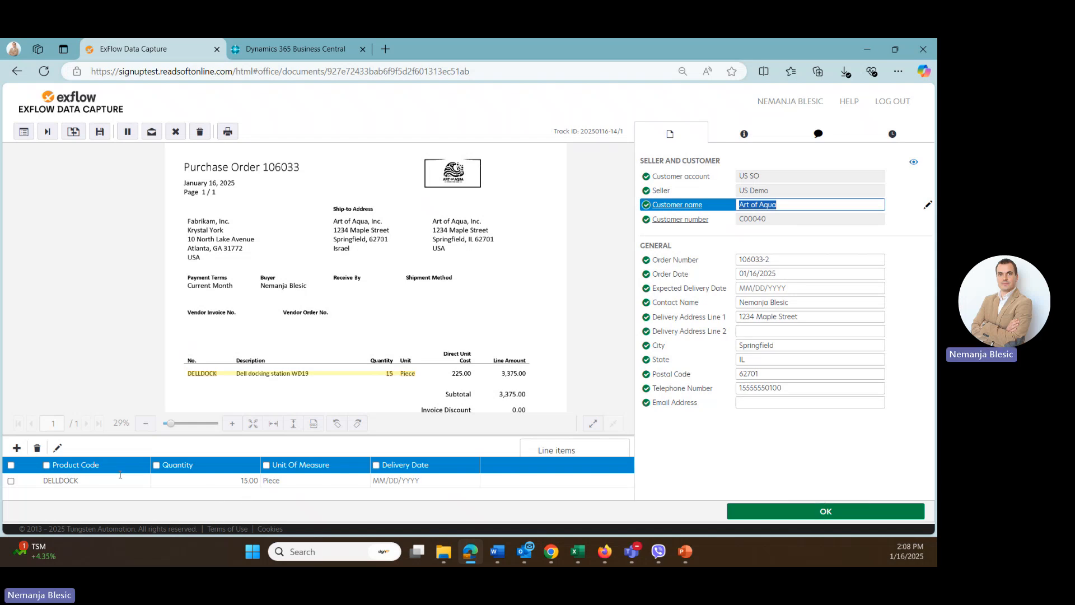
left_click(792, 511)
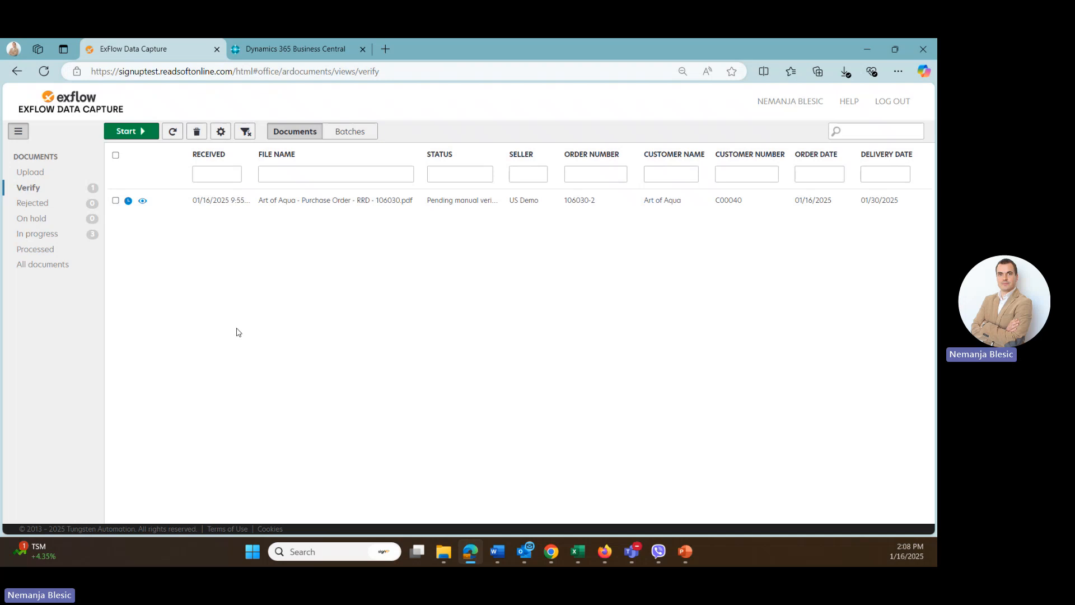
Step: Open the Art of Aqua RRD purchase order, check its delivery address fields against the PDF, and return to the document list
double_click(279, 200)
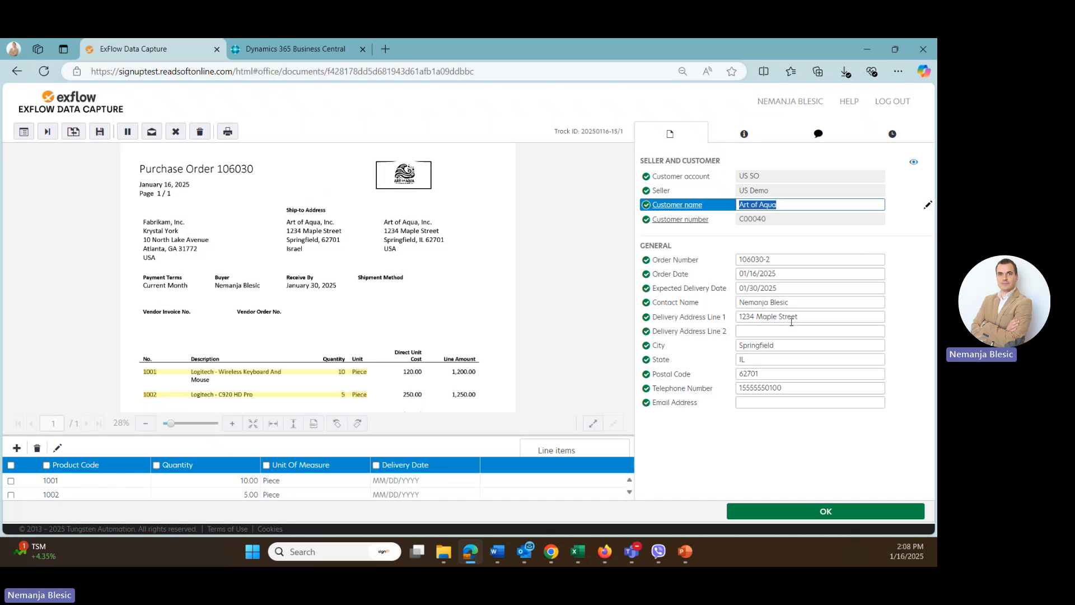
left_click(740, 317)
left_click(776, 349)
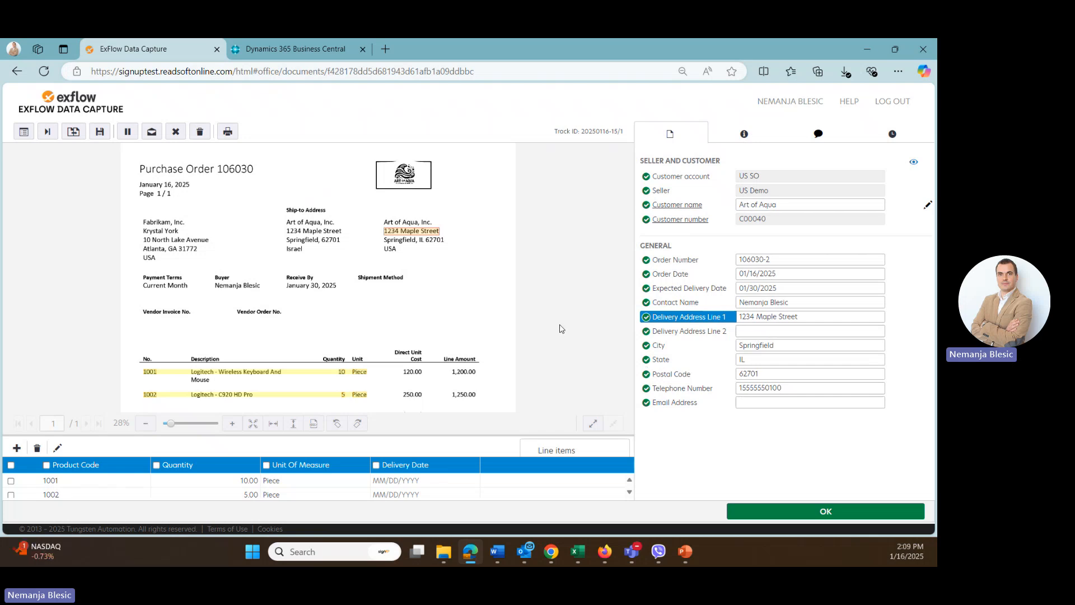
left_click(23, 132)
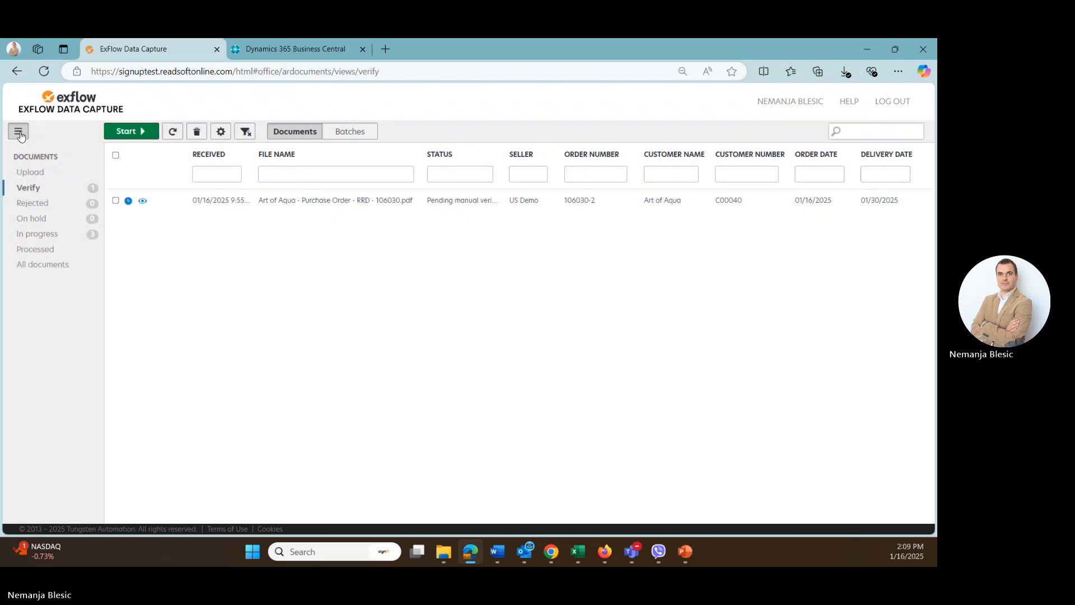
Step: Try allowing complete documents to bypass verification in the Art of Aqua customer settings, discard the edit, and return to the document list
key("alt+Tab")
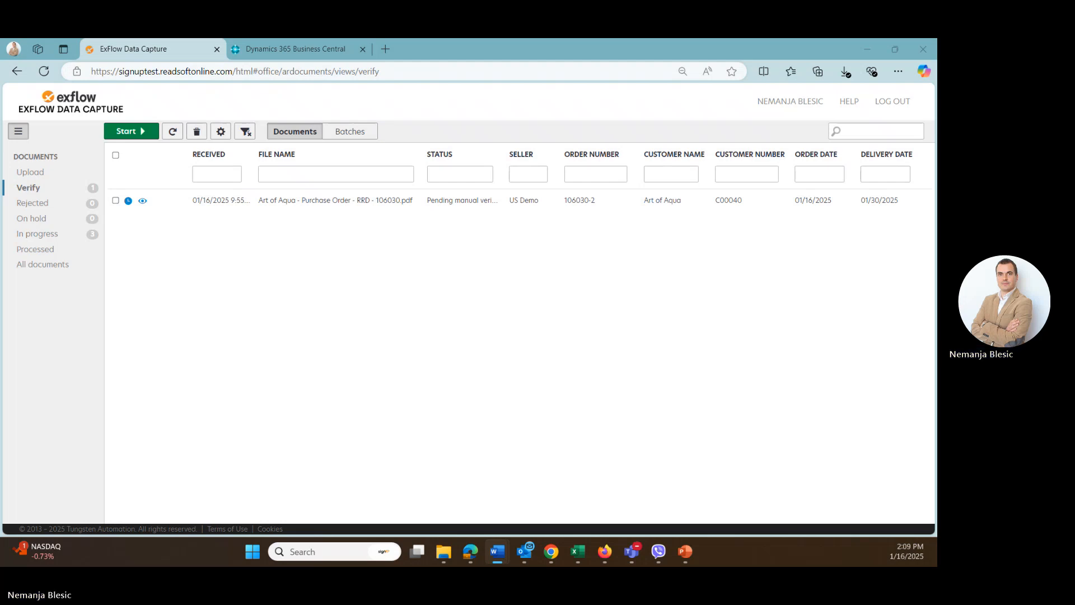
left_click(266, 208)
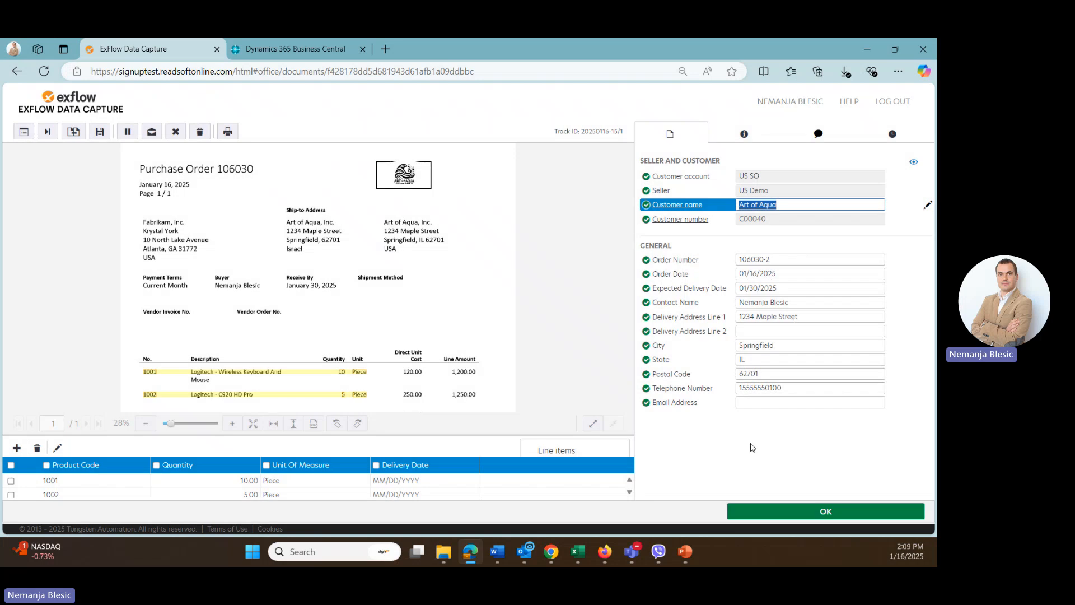
left_click(927, 207)
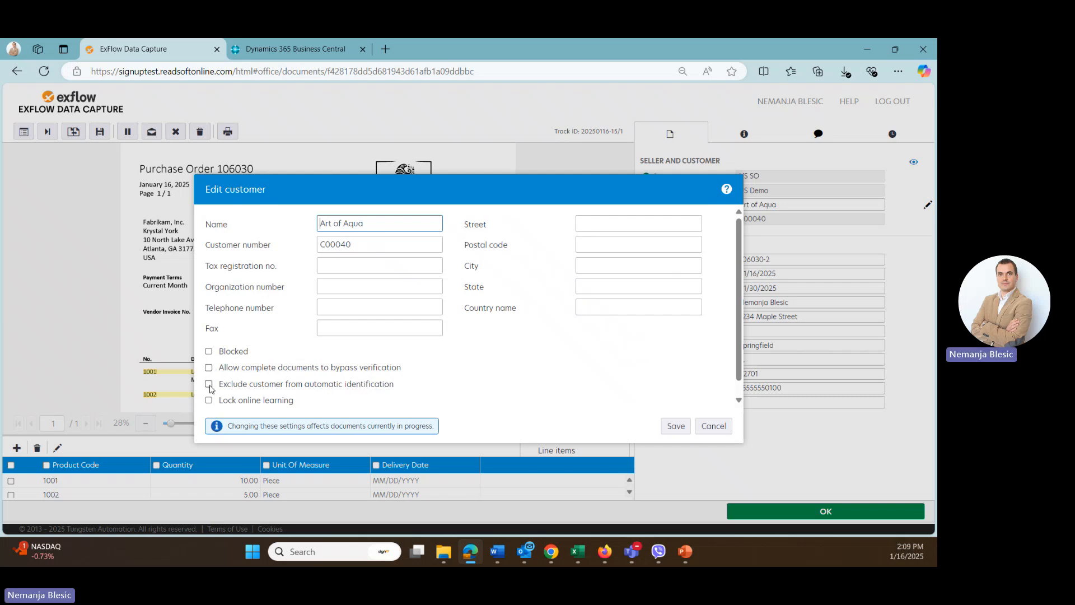
left_click(209, 367)
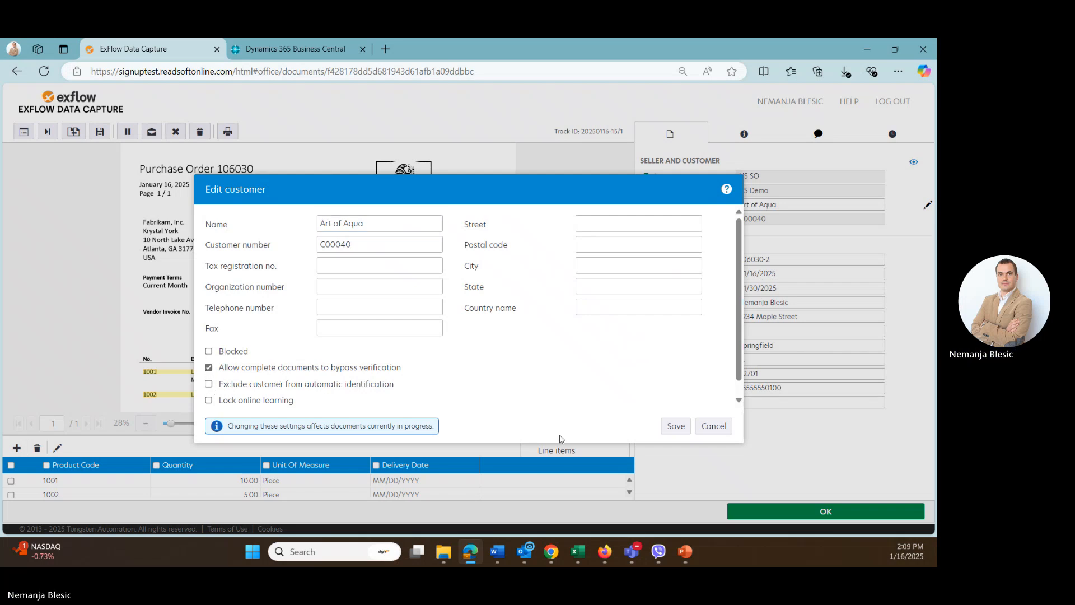
left_click(713, 426)
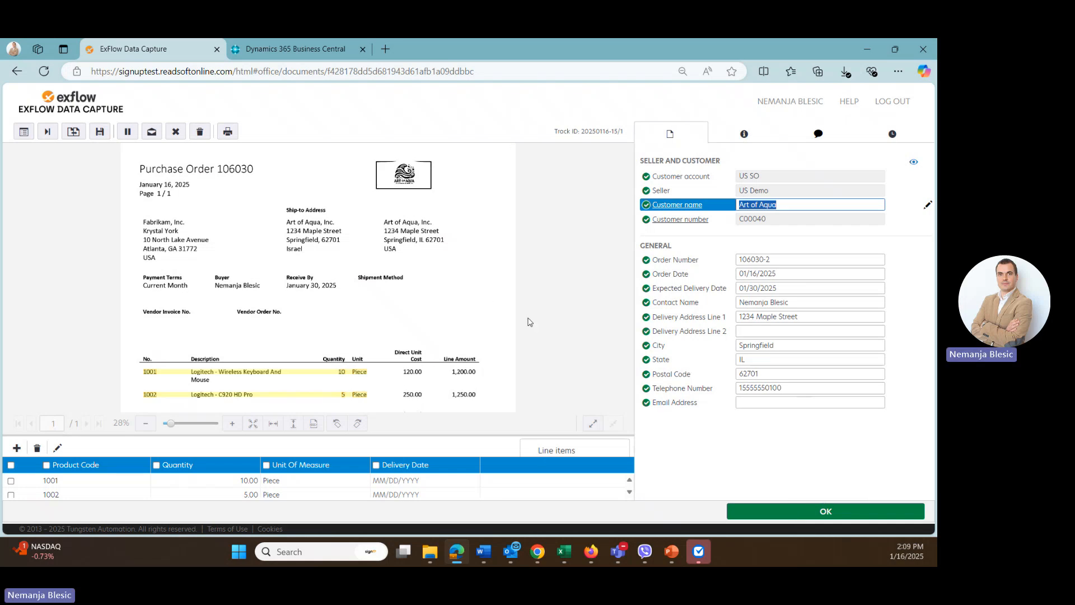
left_click(24, 132)
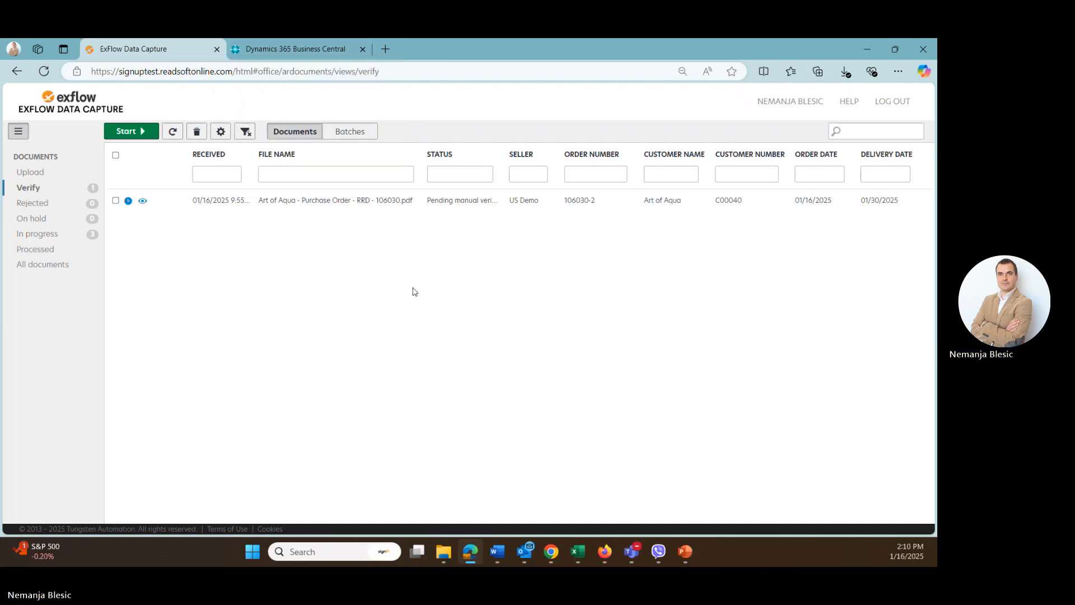
Step: Switch to Business Central and examine the filter fields available for the ART OF AQUA batch in the sales document import list
left_click(297, 54)
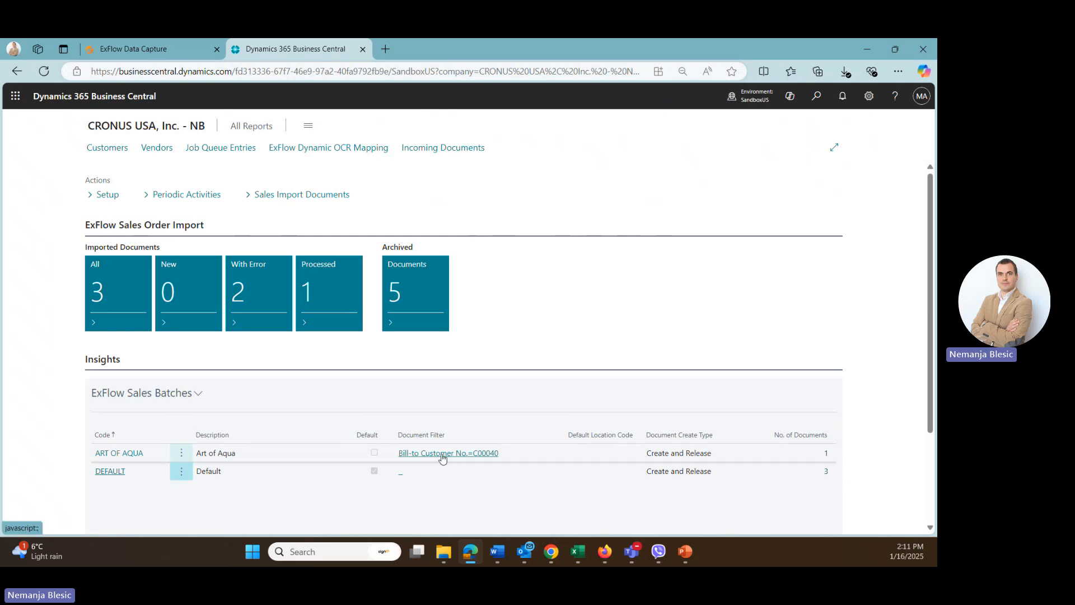
left_click(303, 196)
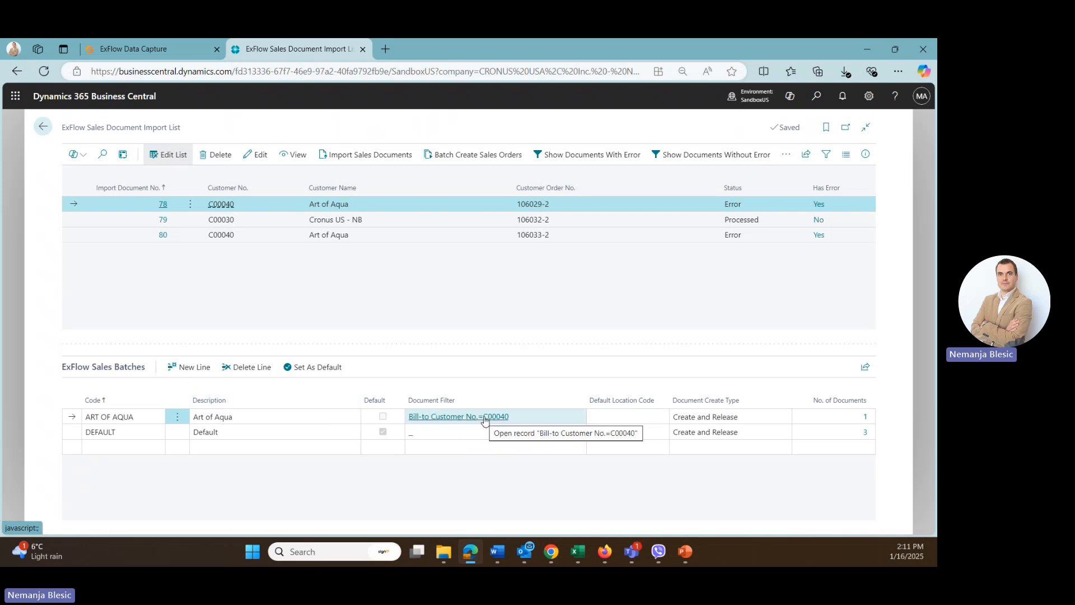
left_click(485, 418)
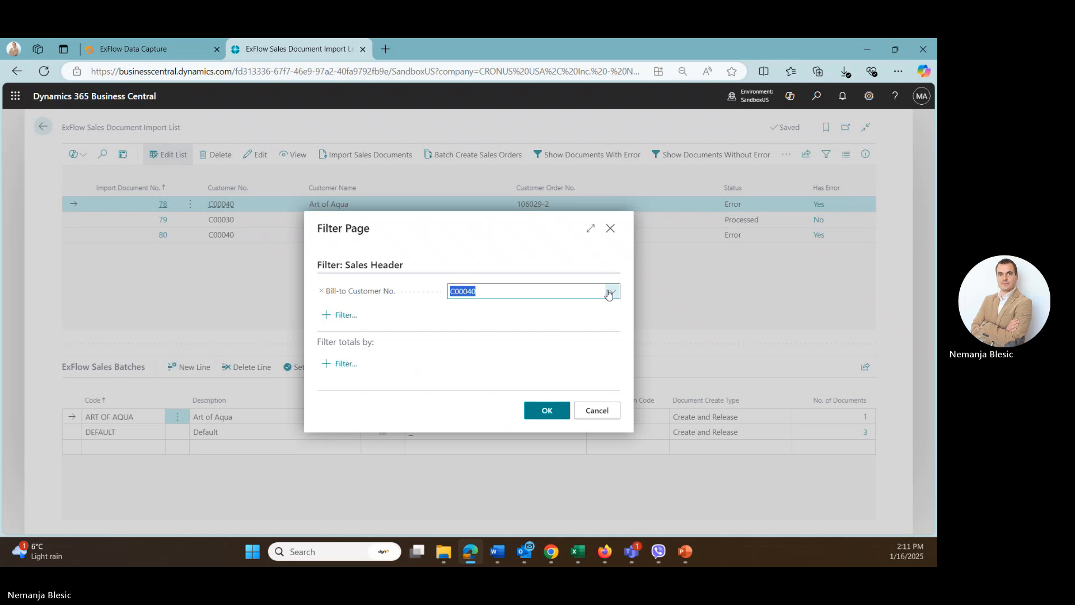
left_click(609, 291)
left_click(344, 315)
left_click(344, 315)
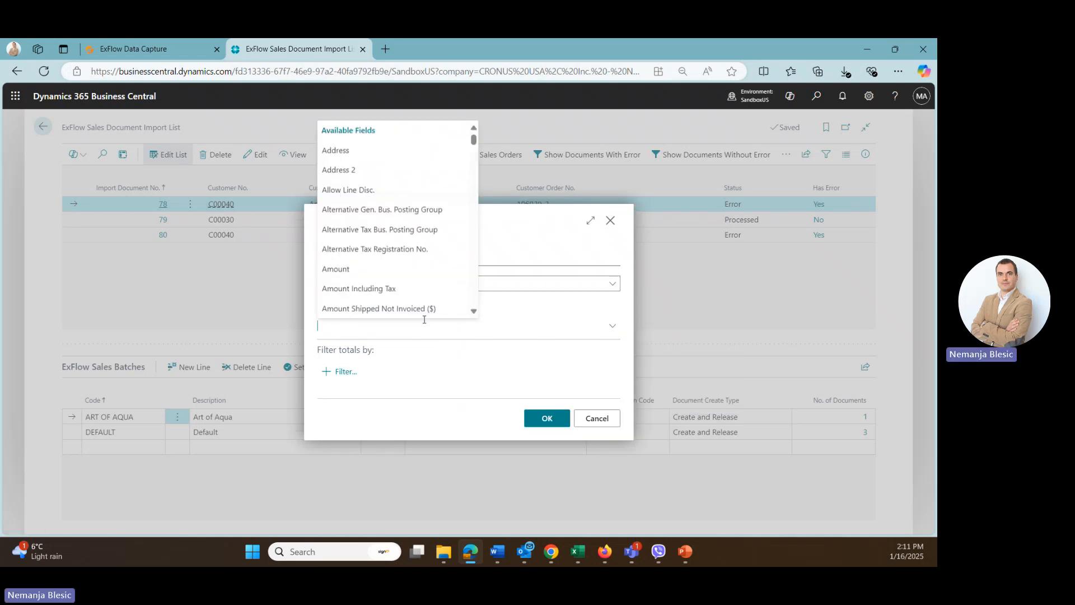
scroll(432, 240, "down", 8)
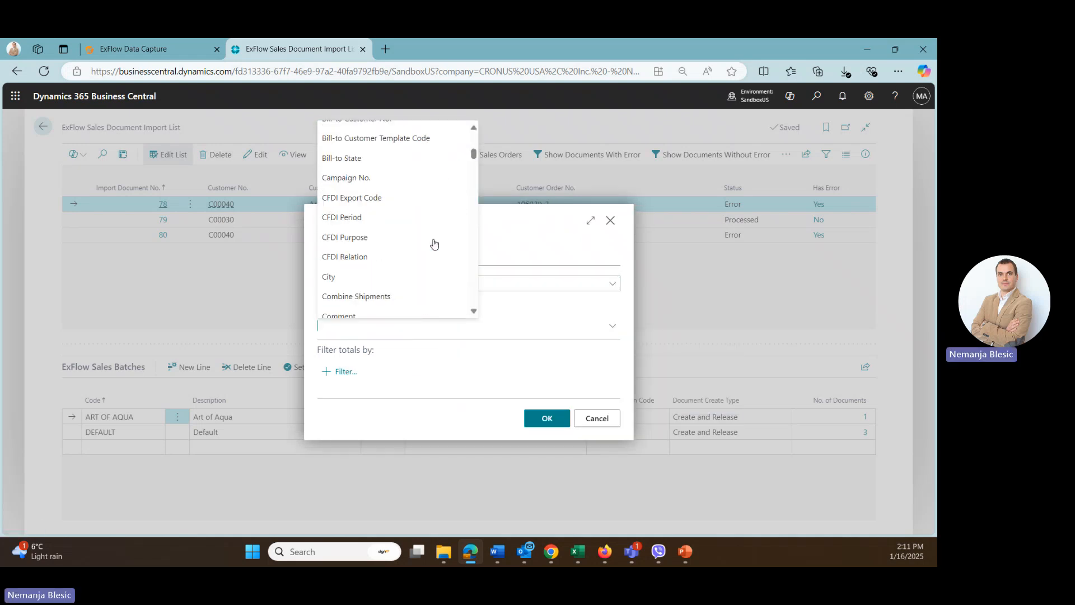
scroll(435, 243, "down", 15)
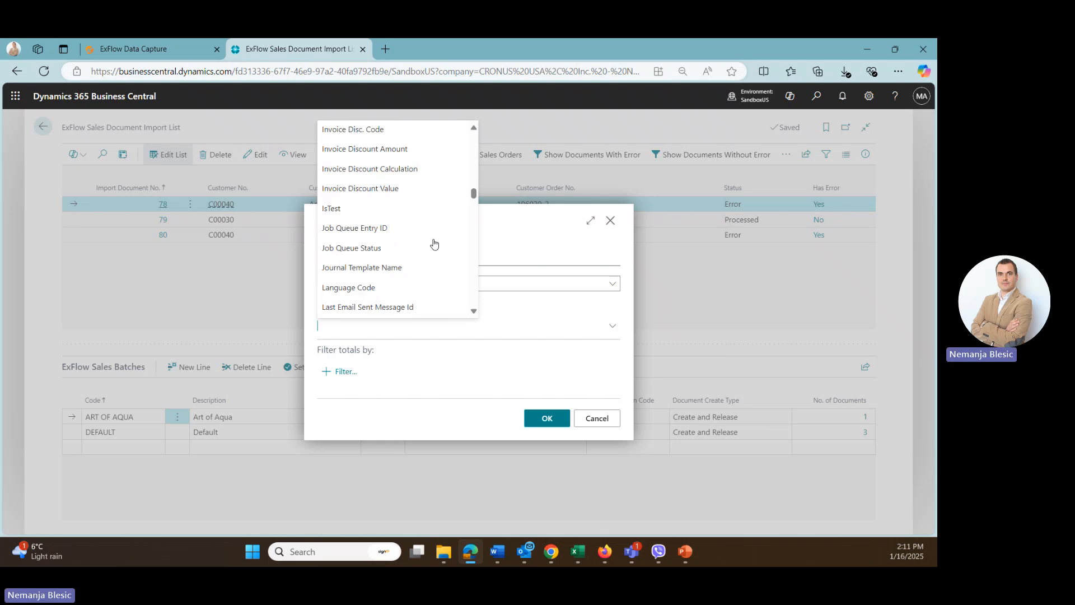
scroll(434, 243, "down", 20)
left_click(595, 419)
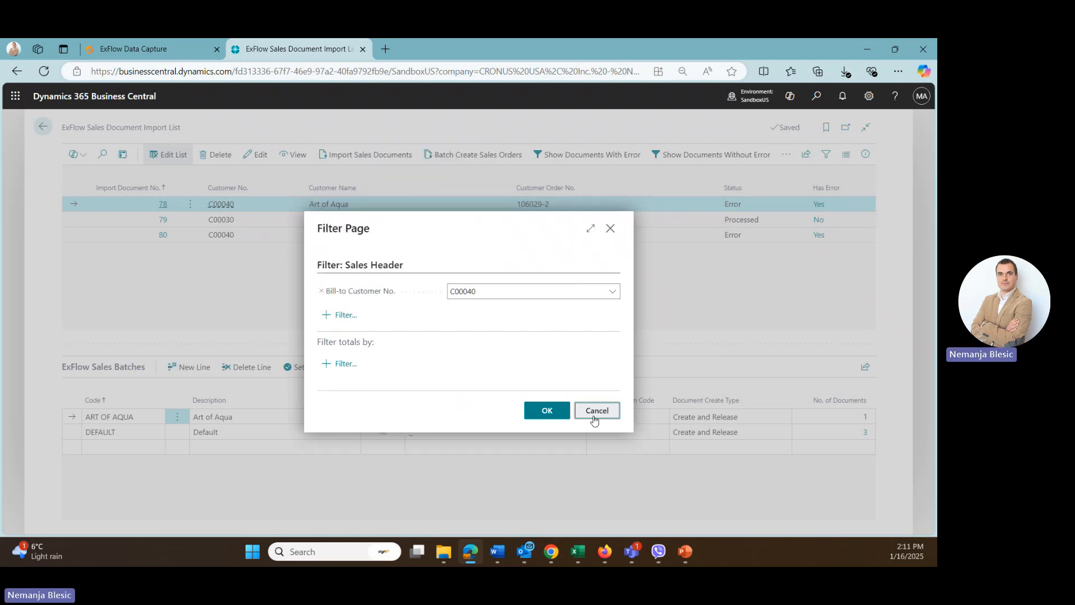
left_click(596, 411)
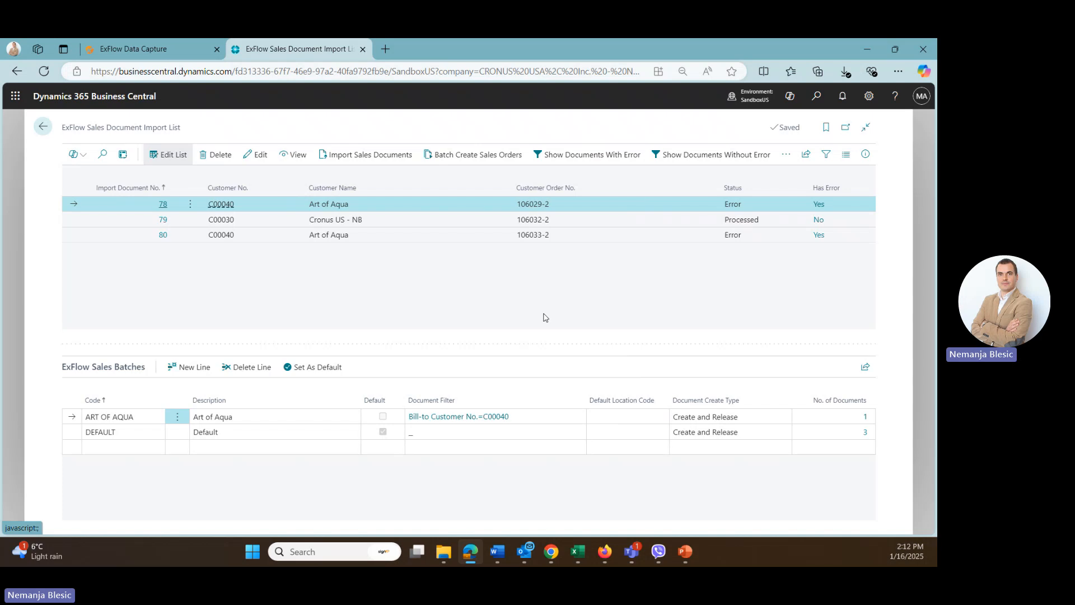
Step: Open the first Art of Aqua document from the imported documents with errors and examine the imported unit of measure on its lines
left_click(42, 126)
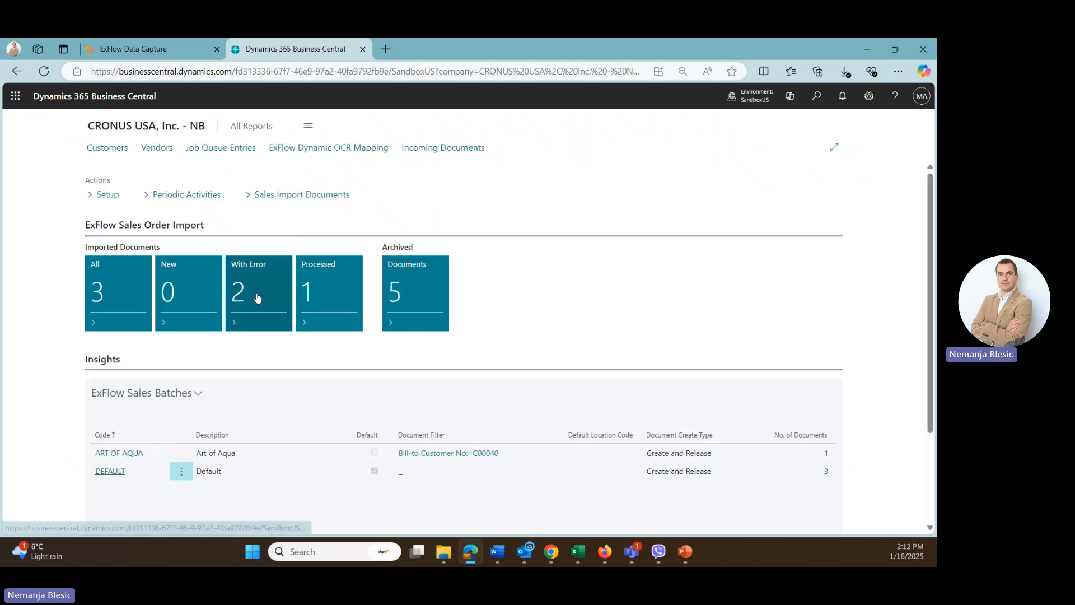
left_click(249, 268)
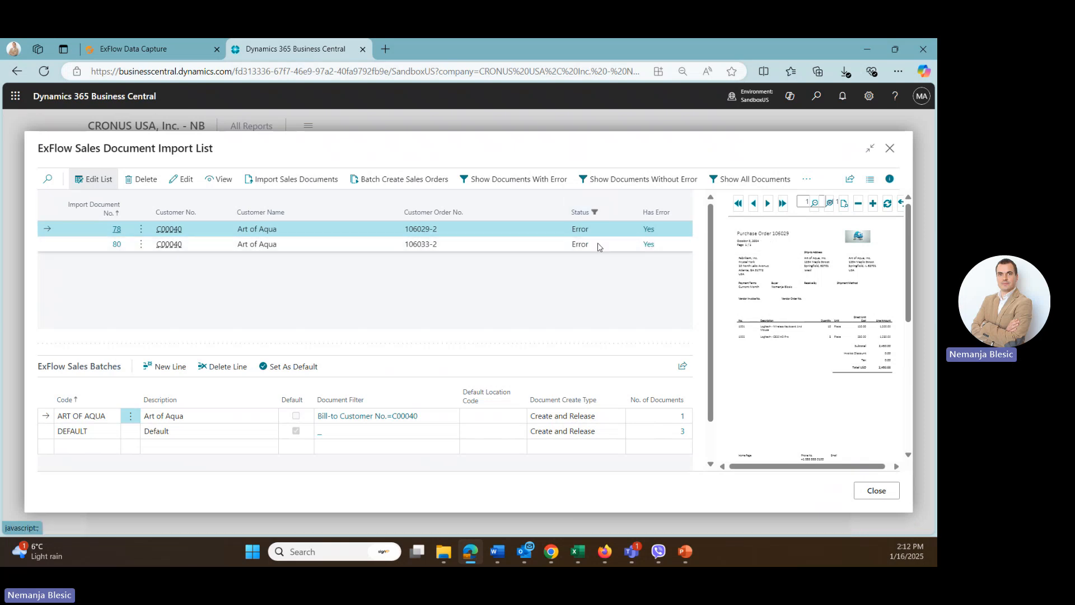
left_click(116, 230)
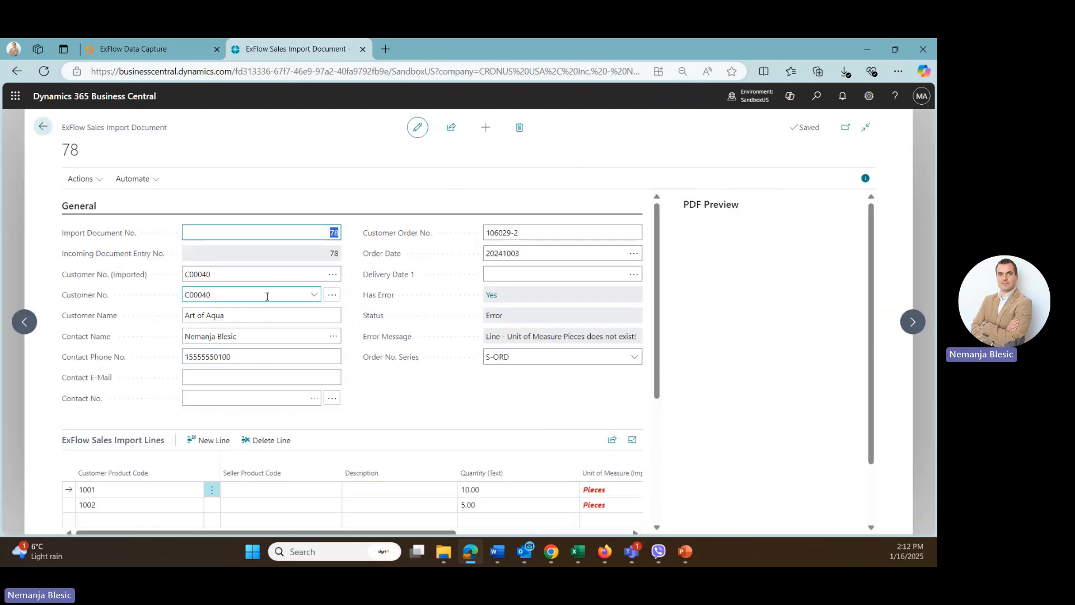
scroll(361, 288, "down", 1)
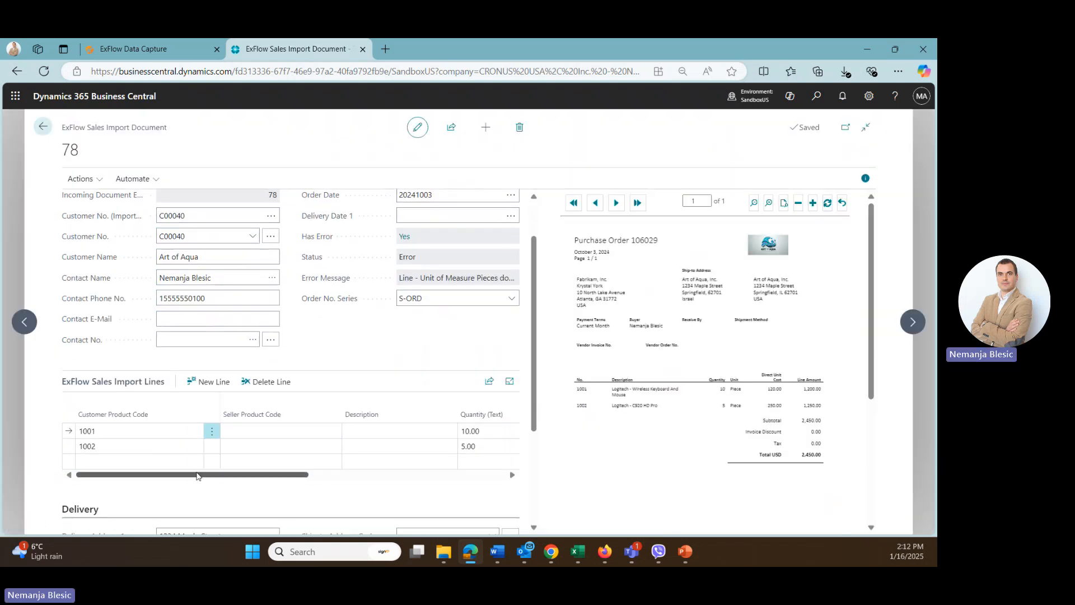
left_click_drag(185, 473, 364, 477)
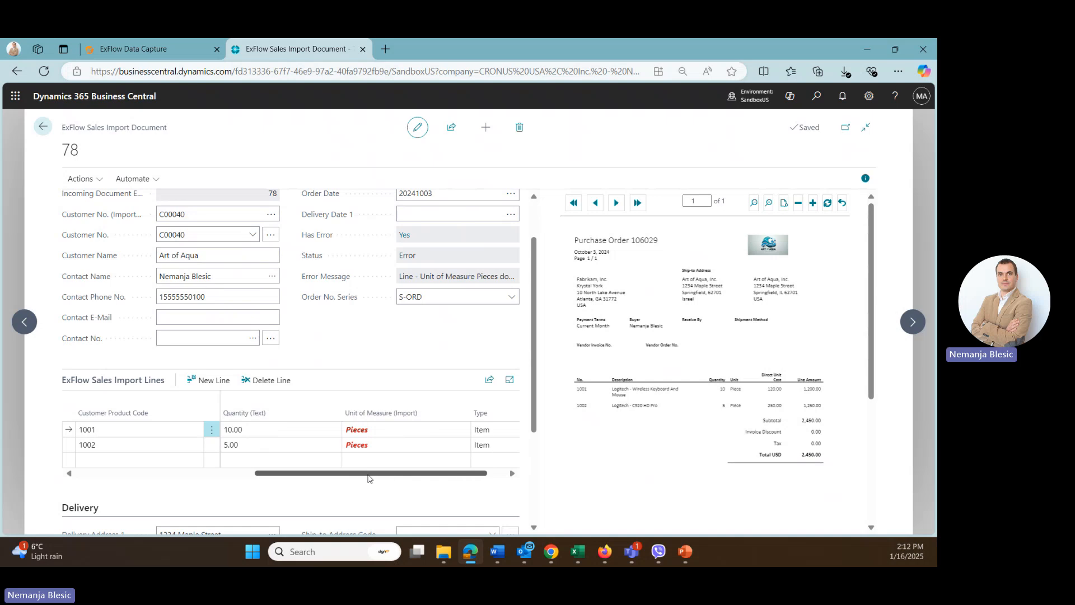
Step: Create a dynamic OCR mapping from the first line's imported unit Pieces to unit of measure code PCS, and return to the import list
left_click(397, 430)
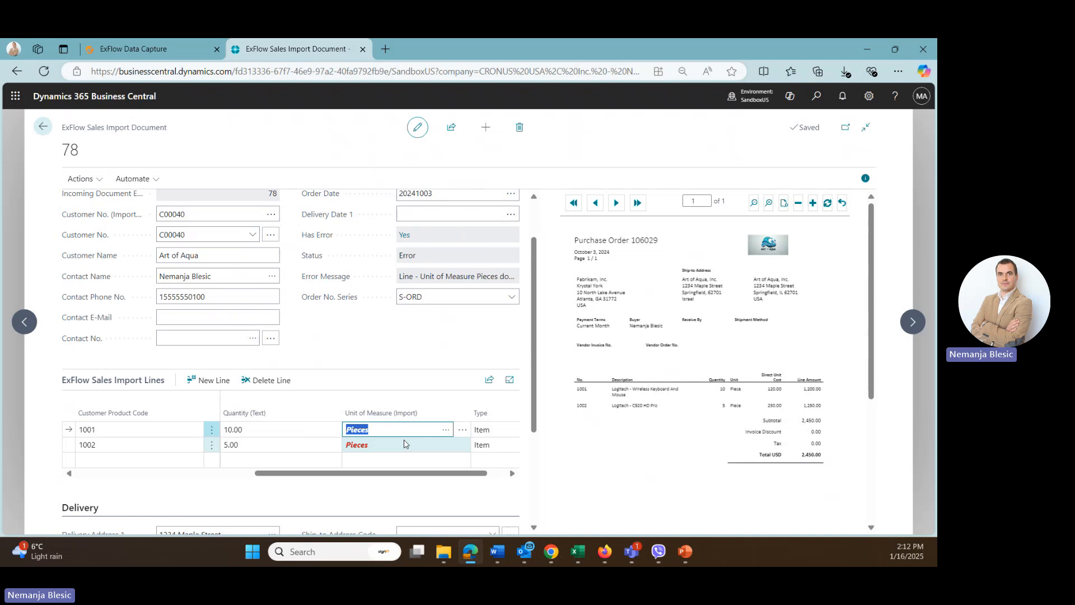
left_click(446, 431)
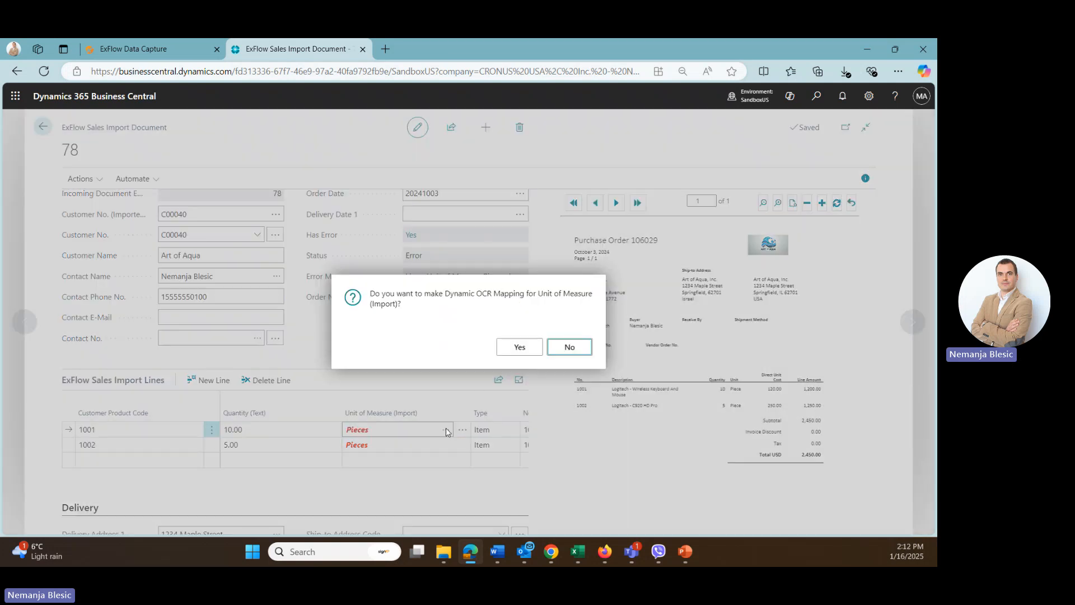
left_click(504, 350)
left_click(610, 328)
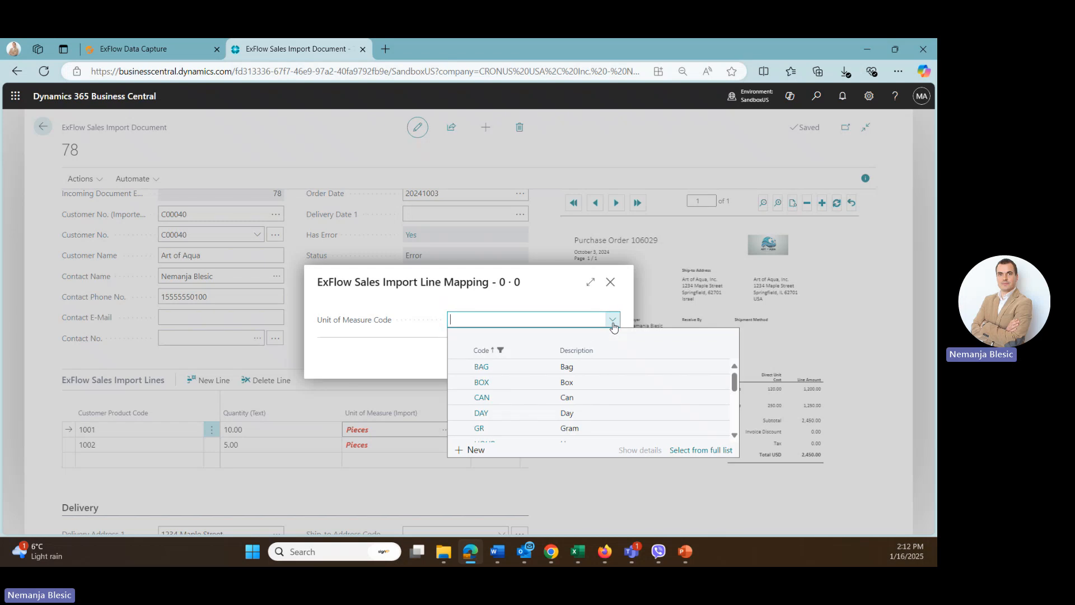
scroll(546, 406, "down", 5)
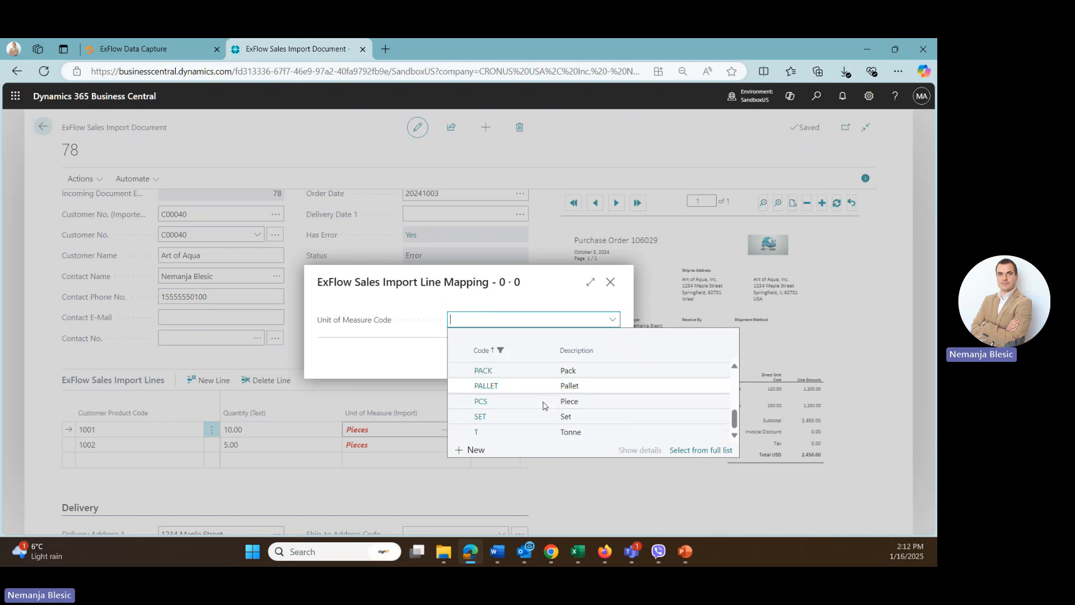
left_click(504, 402)
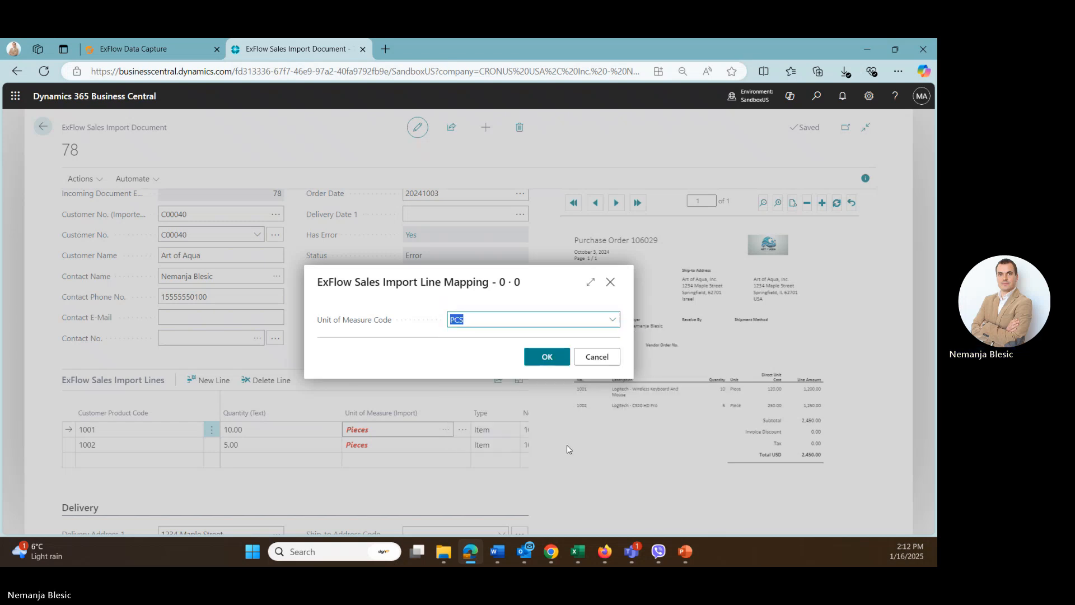
left_click(543, 357)
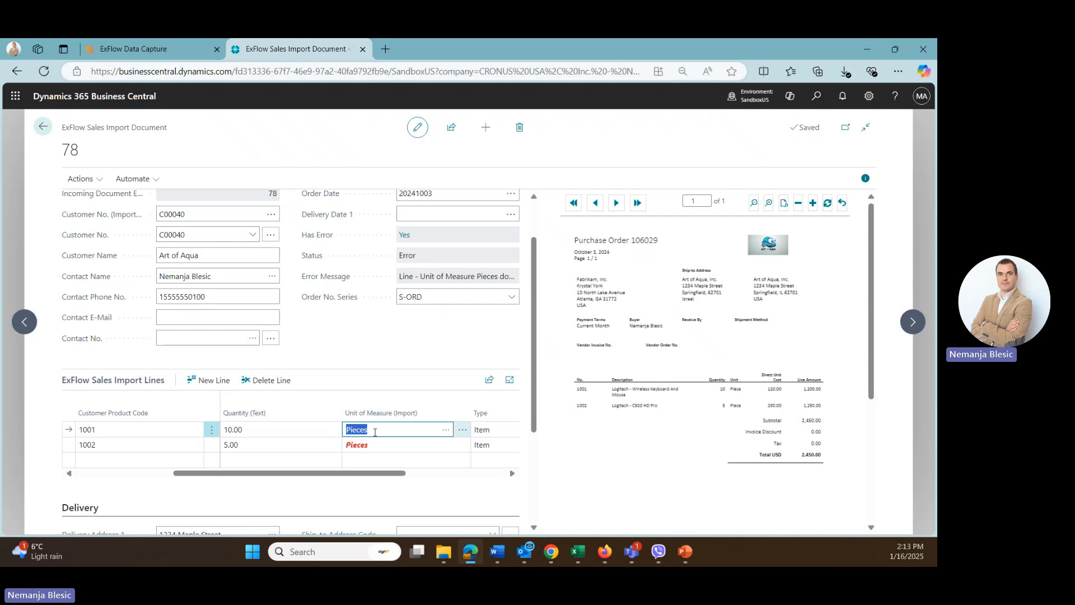
left_click(374, 432)
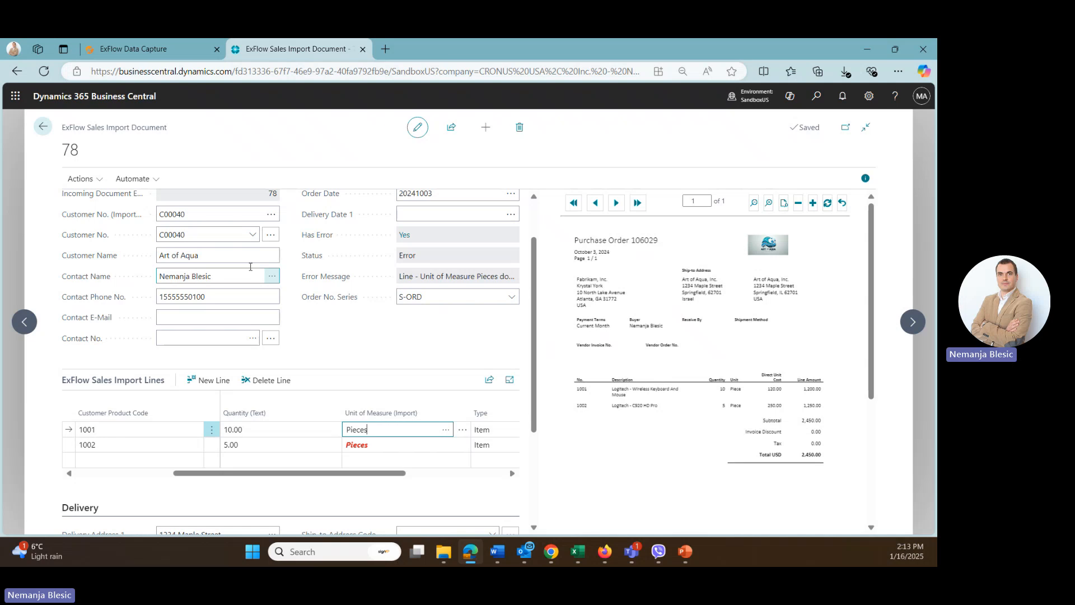
left_click(43, 127)
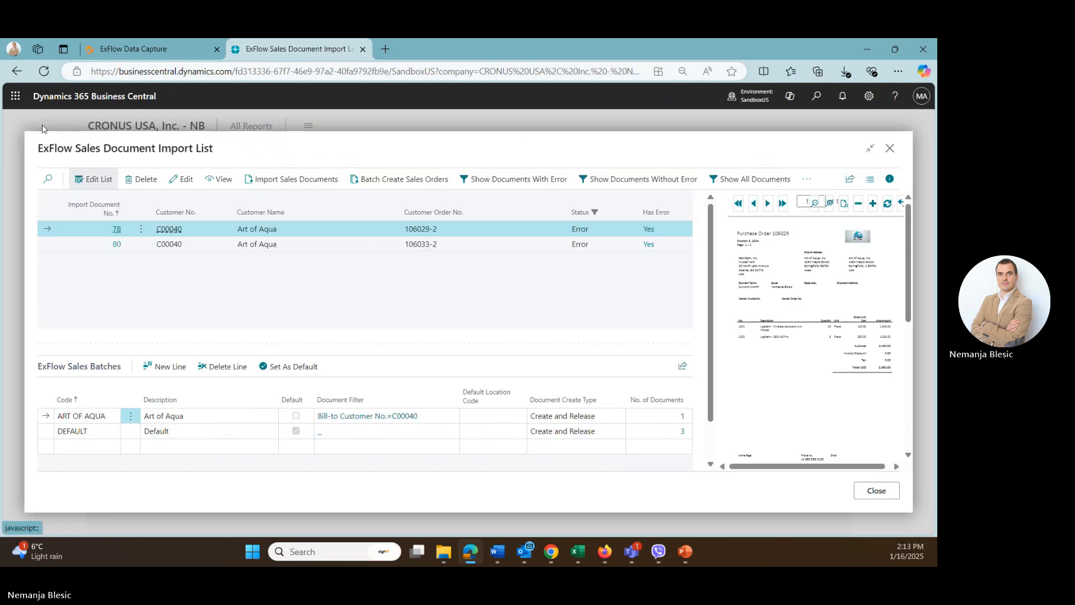
Step: Open the second Art of Aqua document with errors and create a dynamic OCR mapping from customer product code DELLDOCK to item 1007
left_click(115, 248)
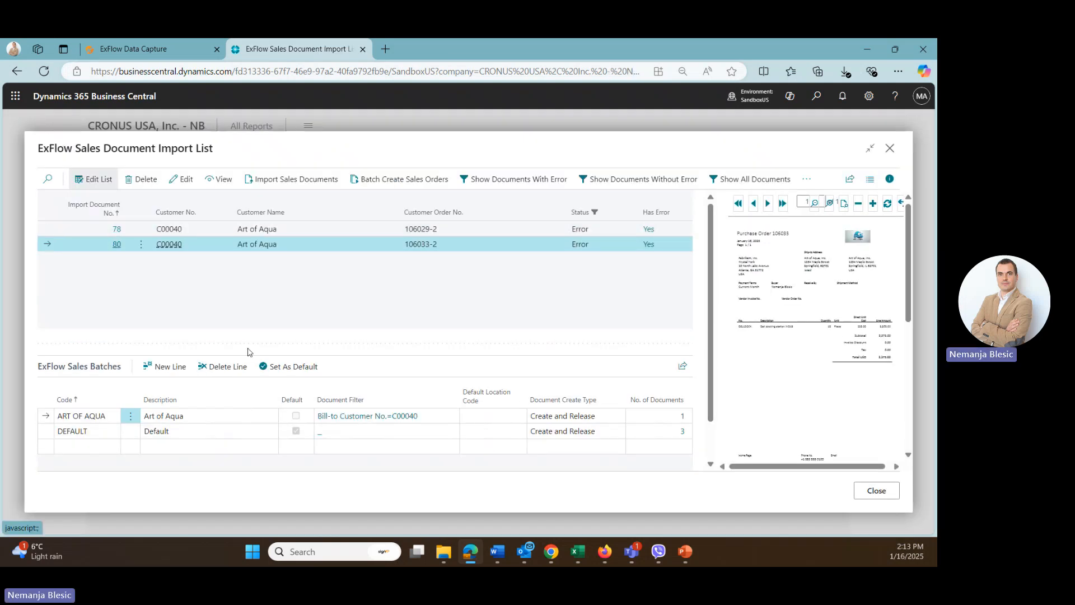
scroll(269, 353, "down", 1)
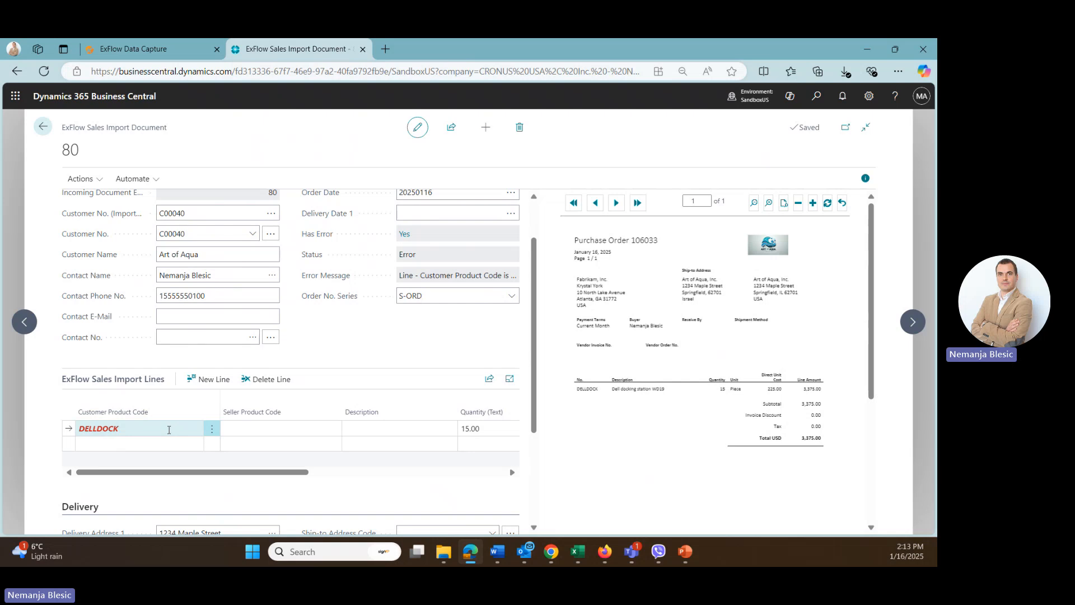
left_click(123, 431)
left_click(178, 428)
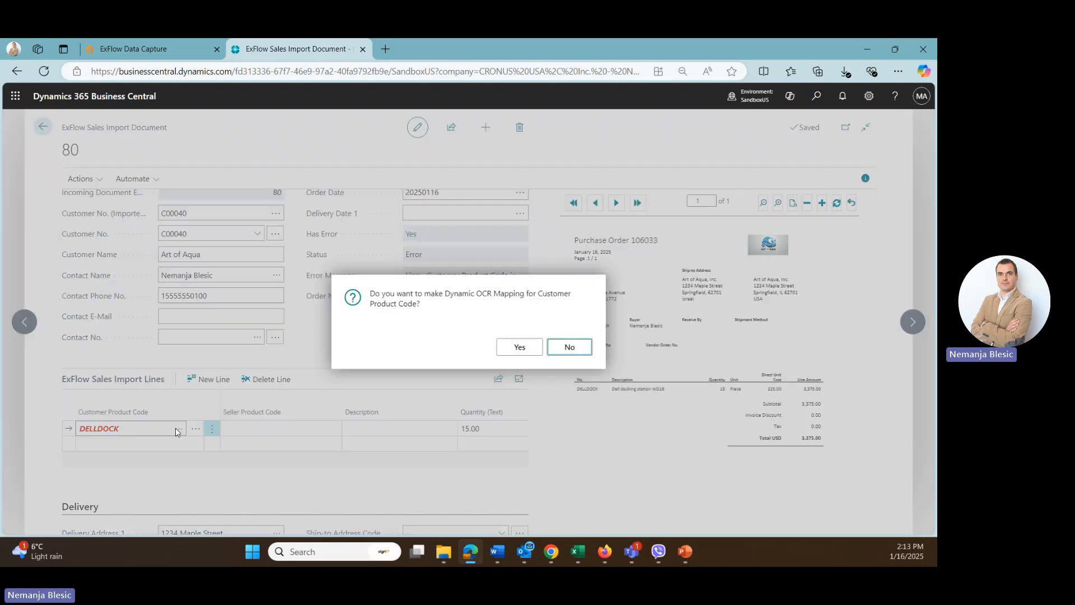
left_click(512, 349)
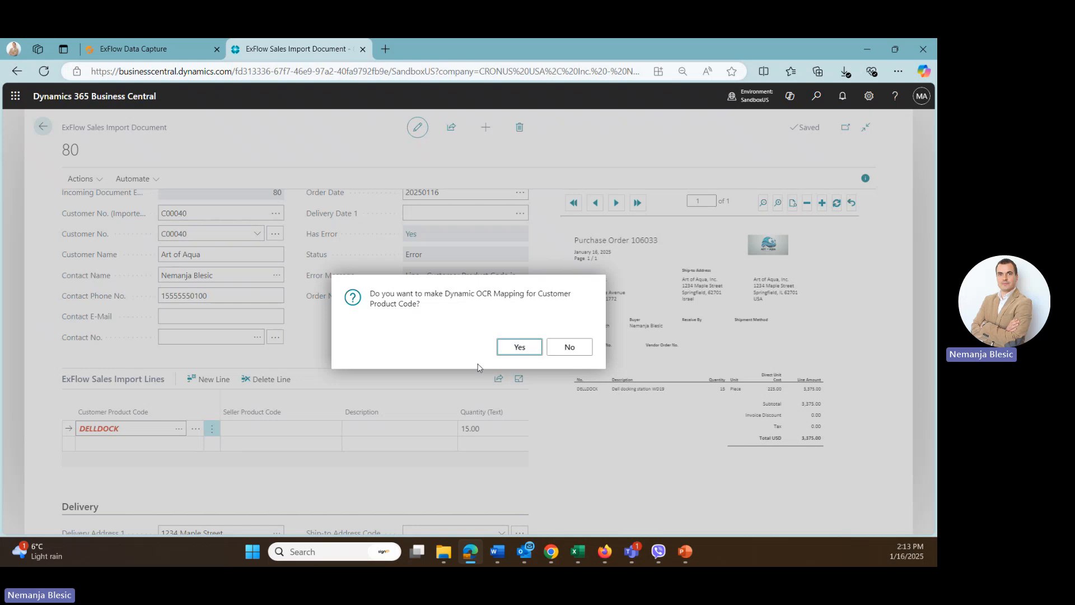
left_click(613, 310)
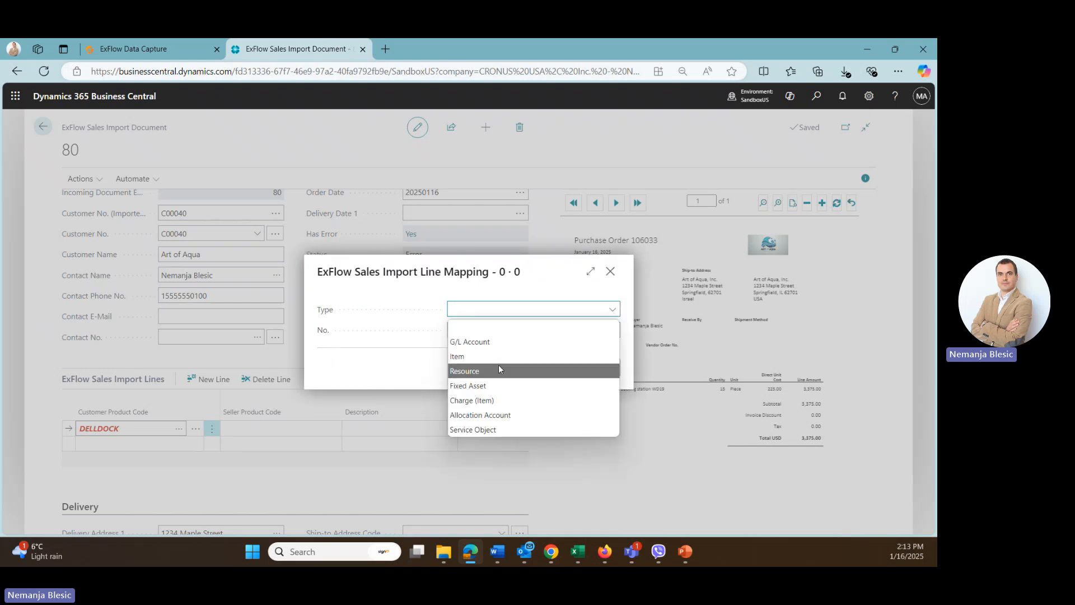
left_click(498, 364)
left_click(618, 329)
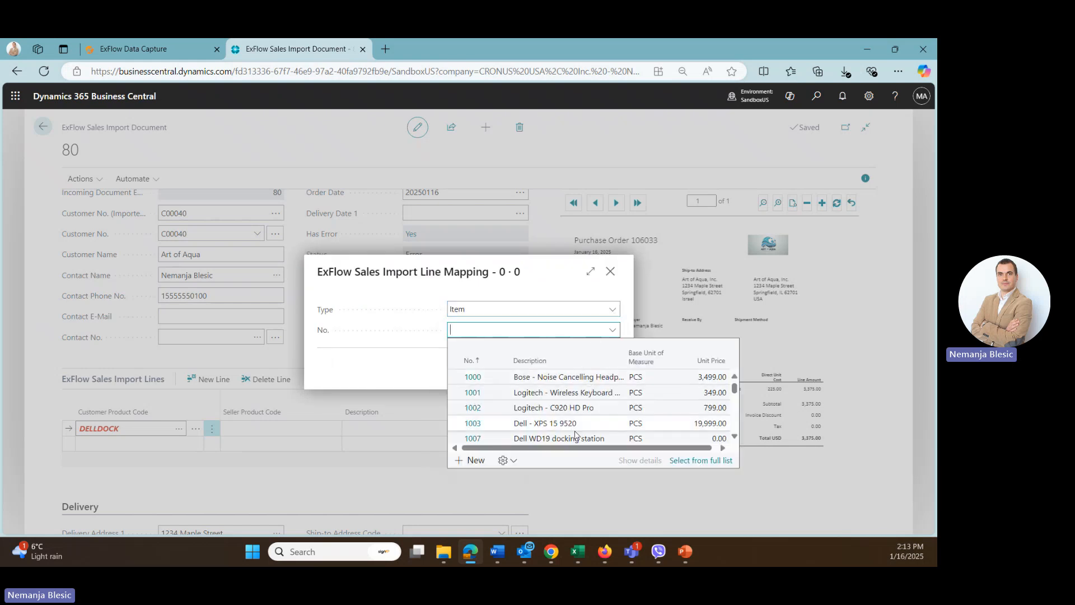
left_click(547, 439)
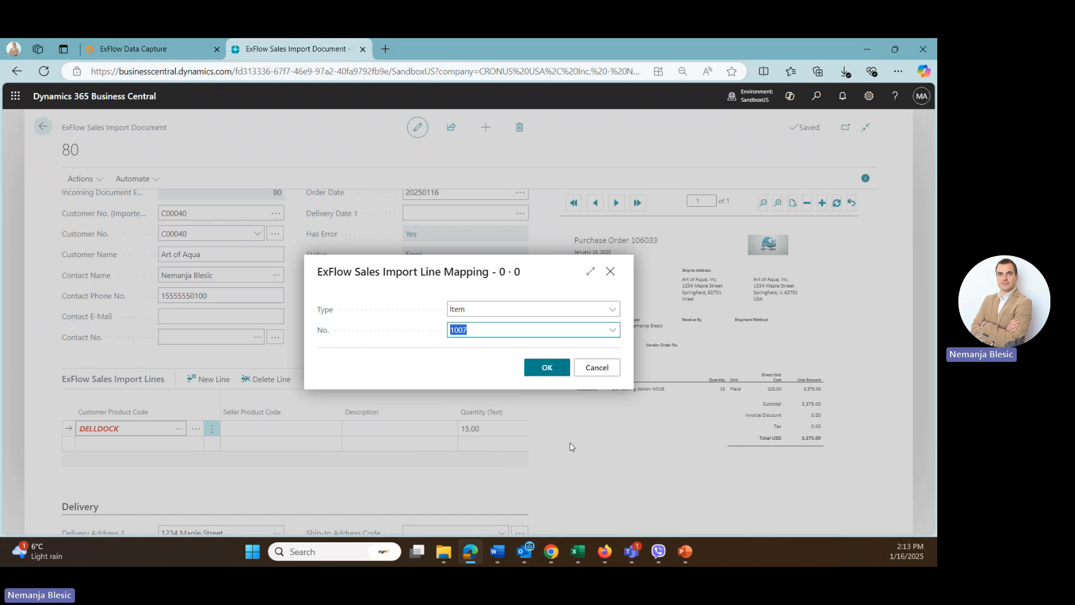
left_click(547, 367)
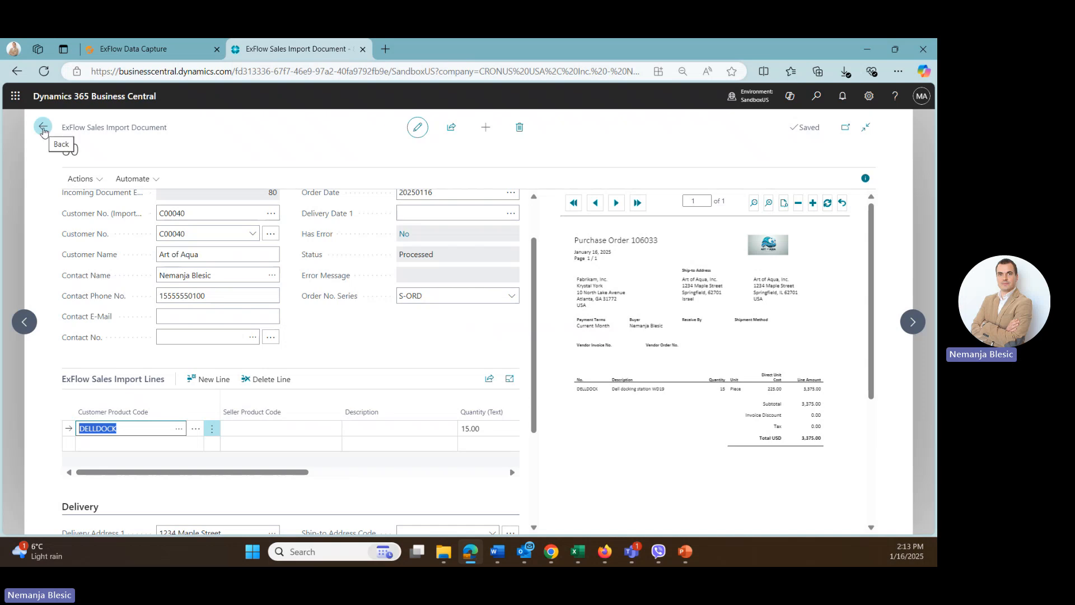
Step: Return to the sales document import list, look over its documents and batches, and close it
left_click(44, 129)
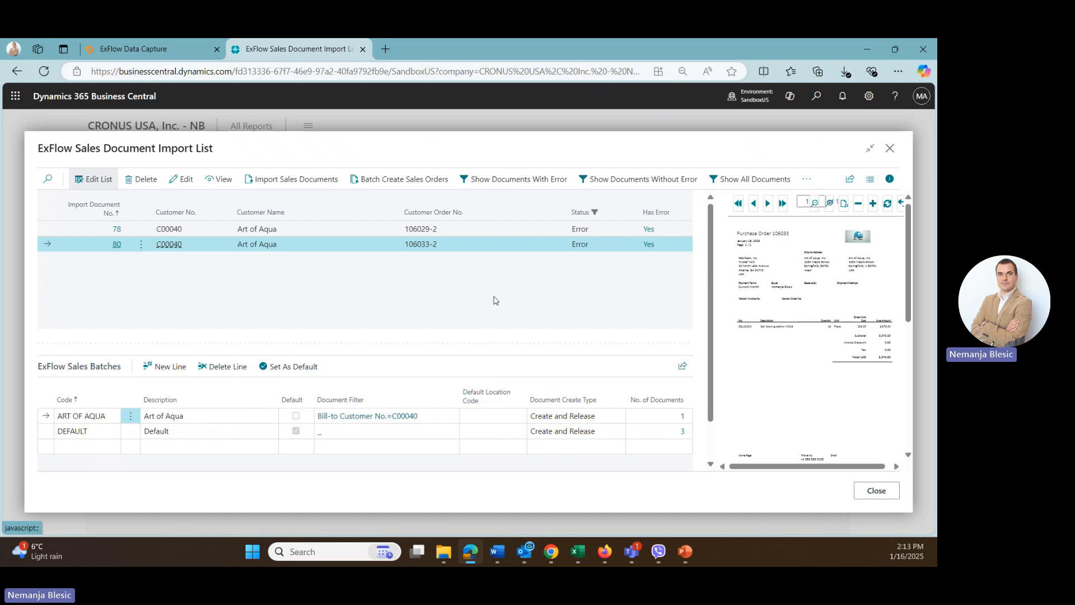
scroll(495, 301, "down", 2)
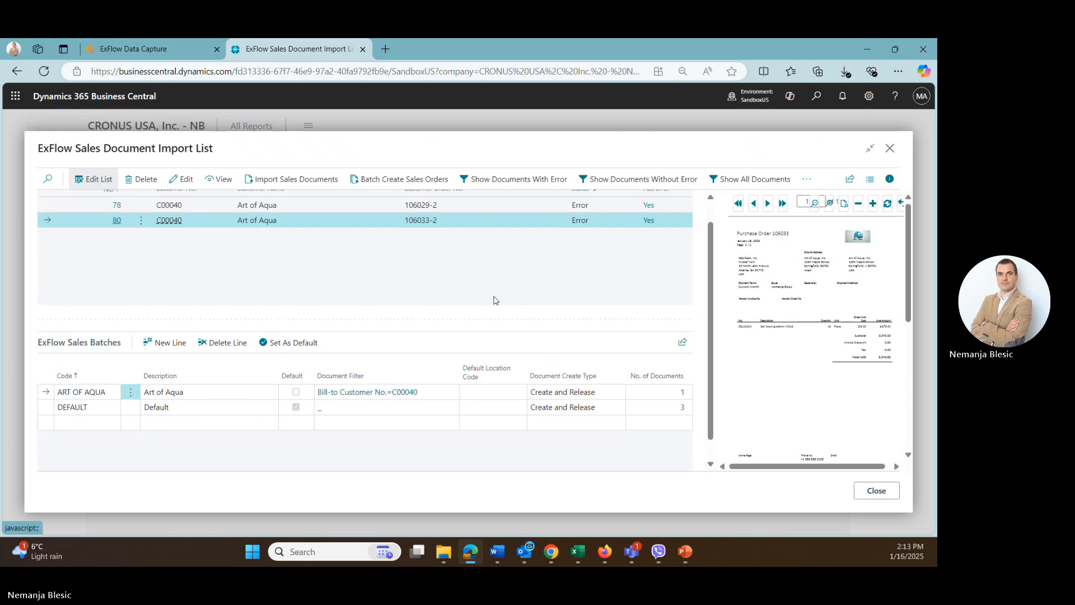
scroll(495, 301, "up", 2)
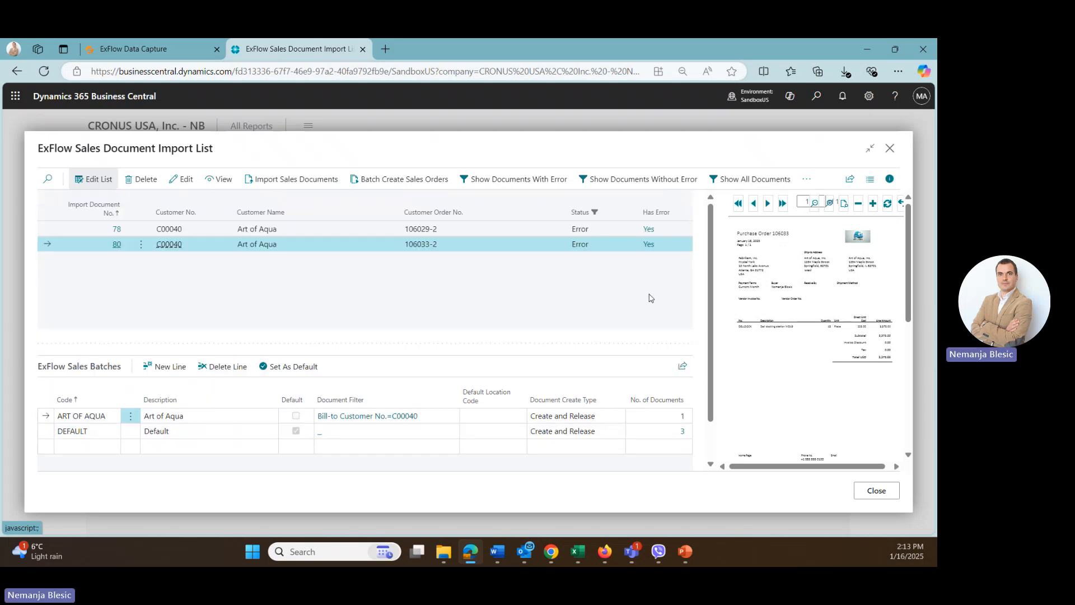
left_click(877, 491)
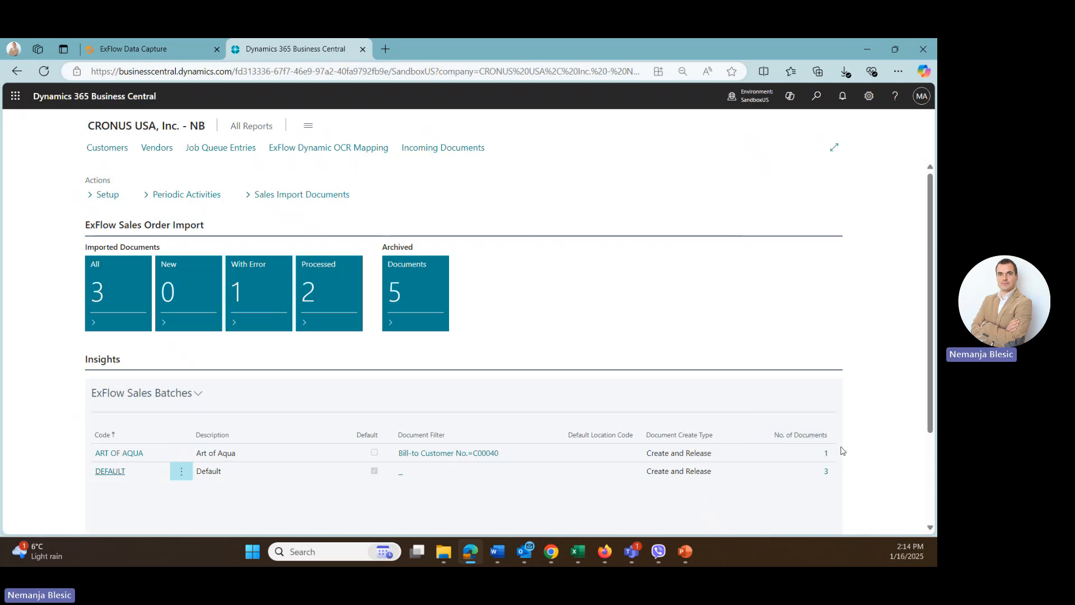
Step: Open the DEFAULT batch's sales orders, examine the first Cronus US - NB order's header and lines against its PDF, and close the list
left_click(829, 476)
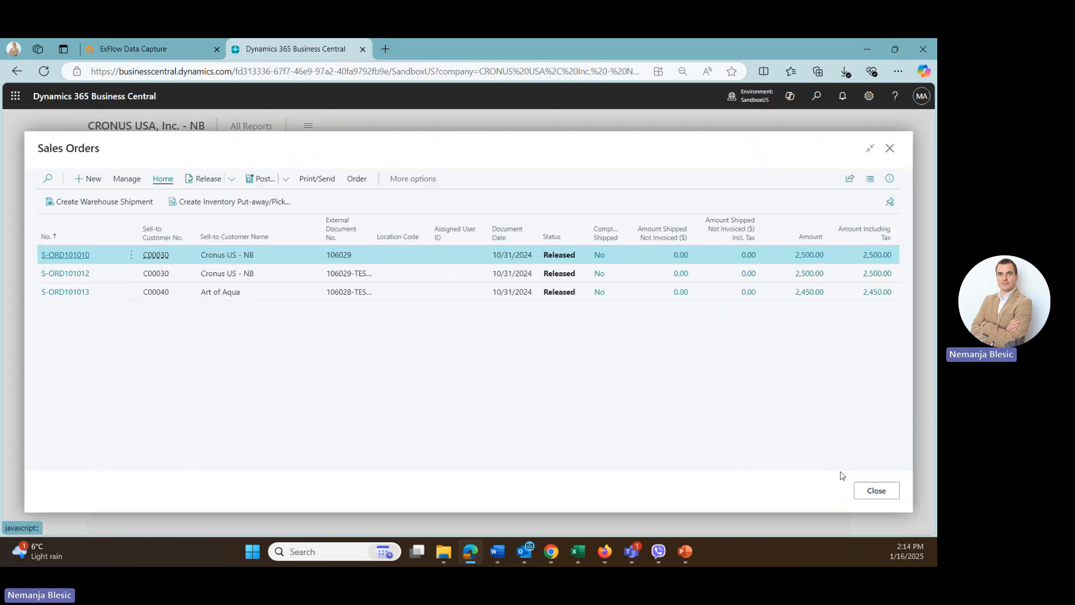
left_click(890, 178)
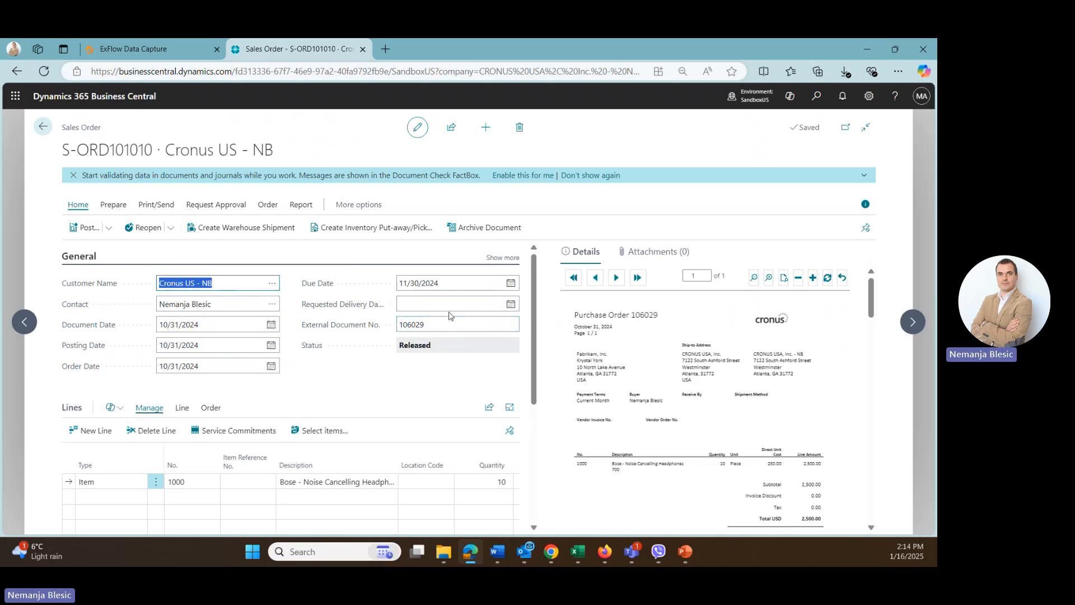
scroll(336, 336, "down", 2)
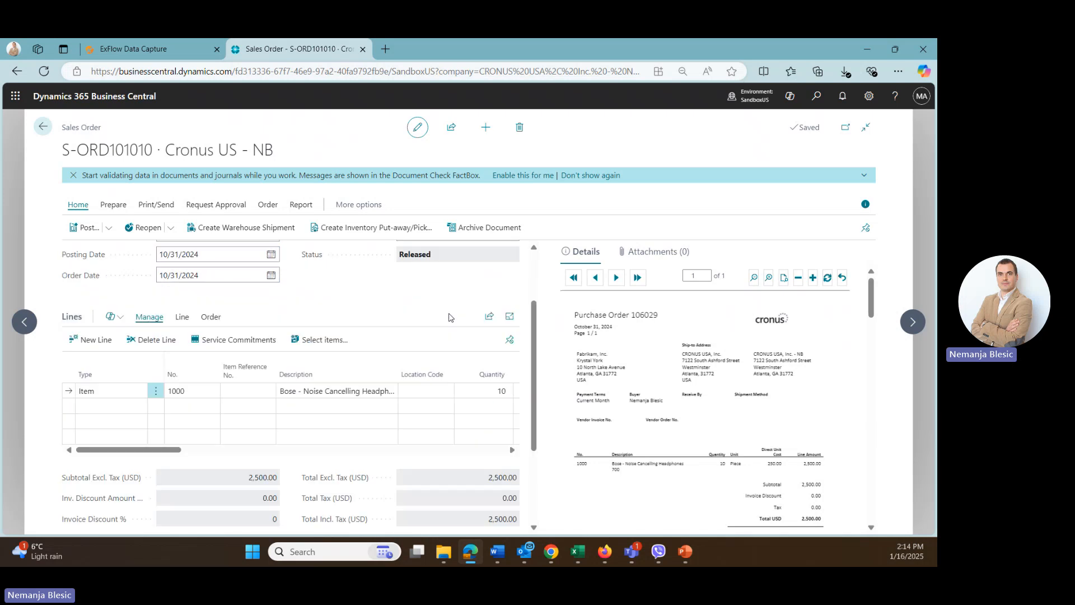
scroll(224, 280, "up", 2)
left_click(49, 130)
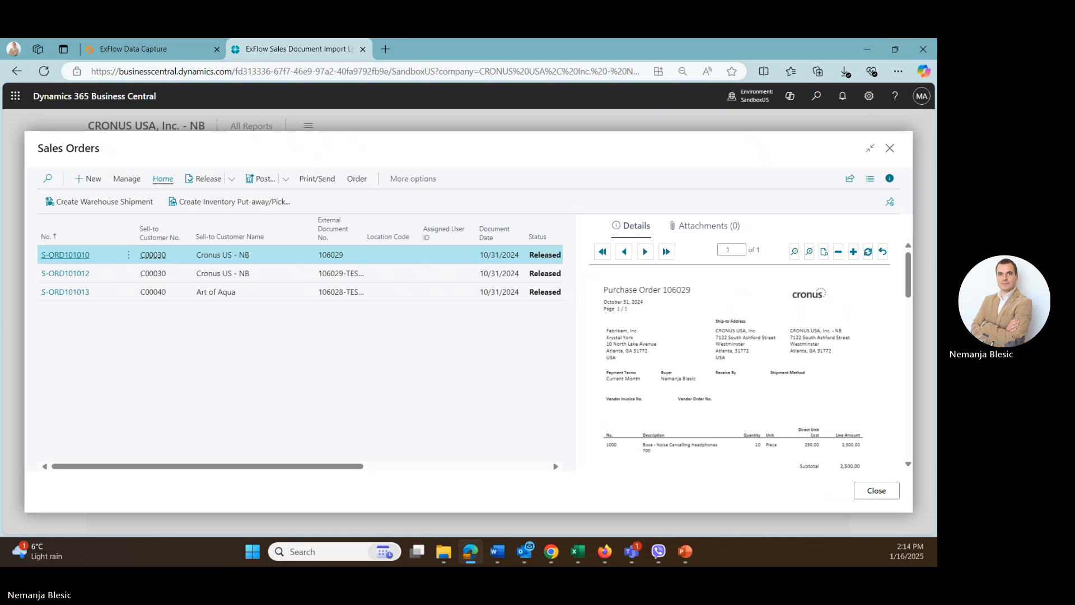
left_click(877, 491)
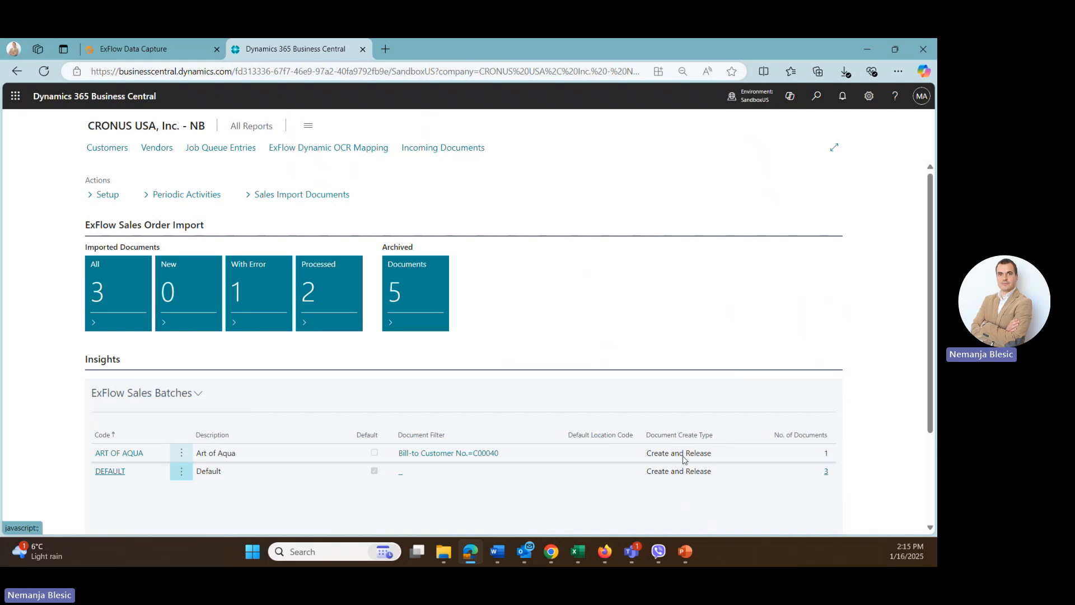
Step: Open the sales import documents, examine the Document Create Type options for the ART OF AQUA batch, and return to the home page
left_click(329, 191)
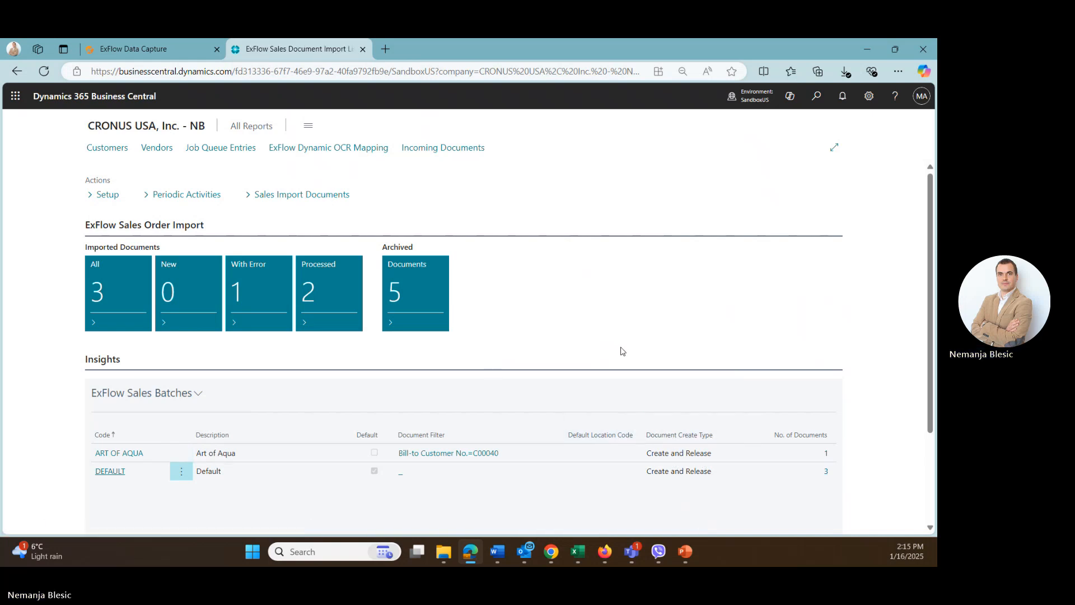
left_click(696, 424)
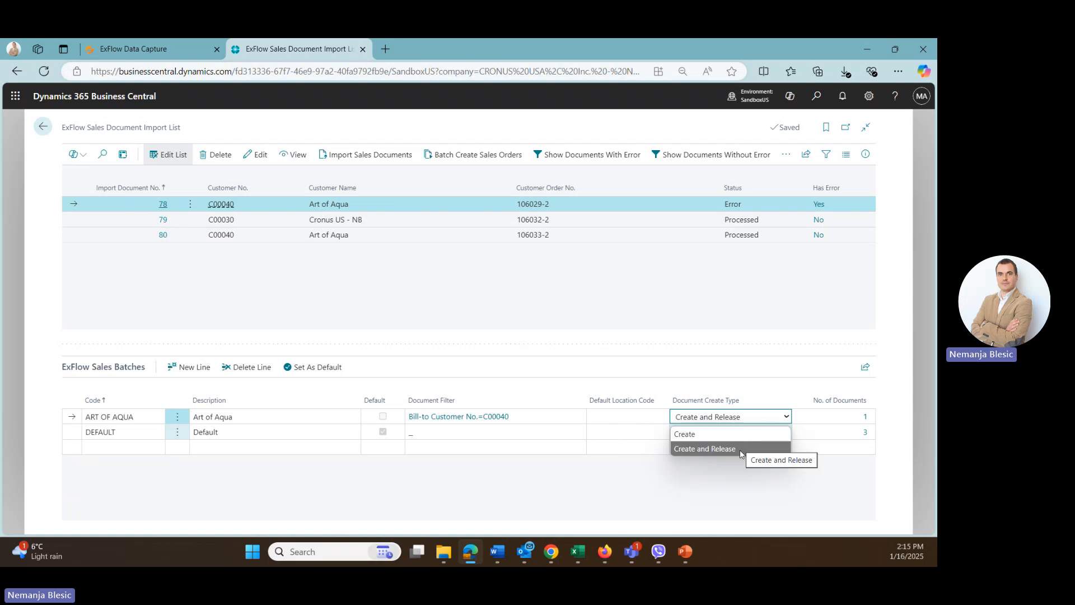
left_click(758, 423)
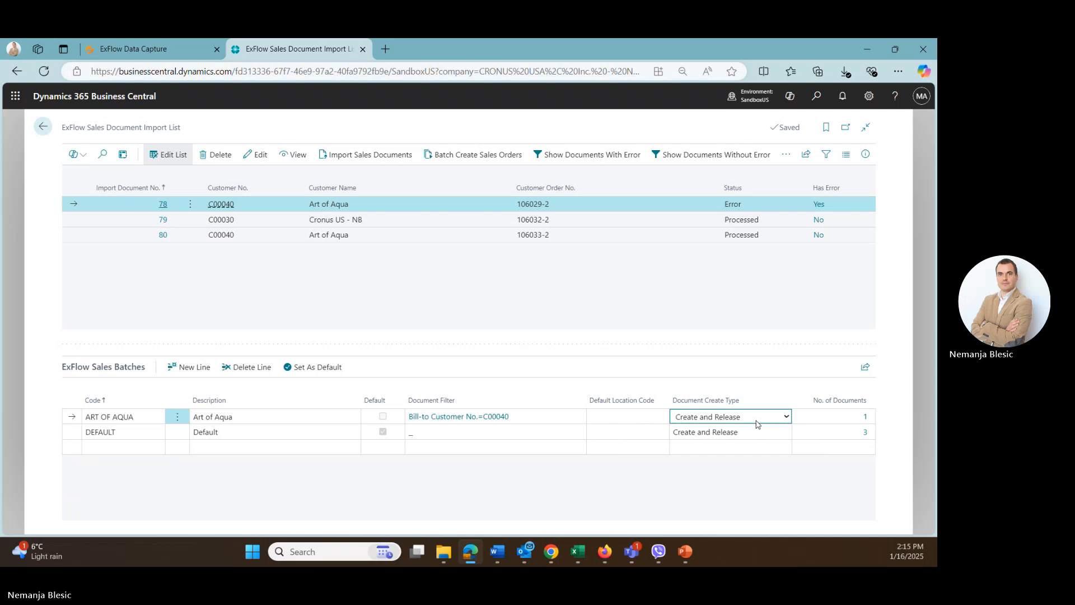
left_click(642, 316)
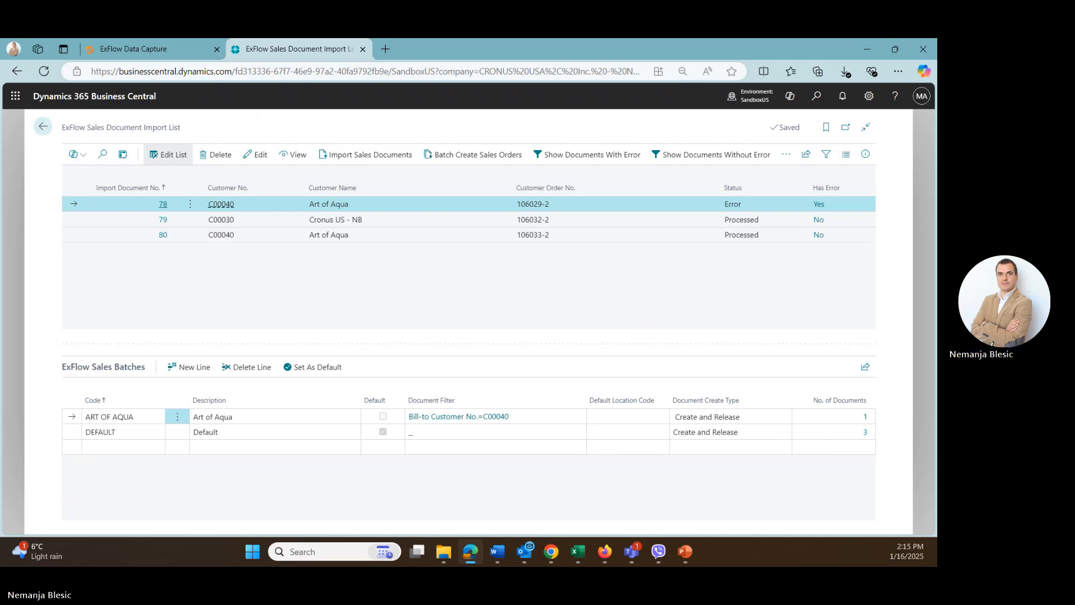
left_click(43, 126)
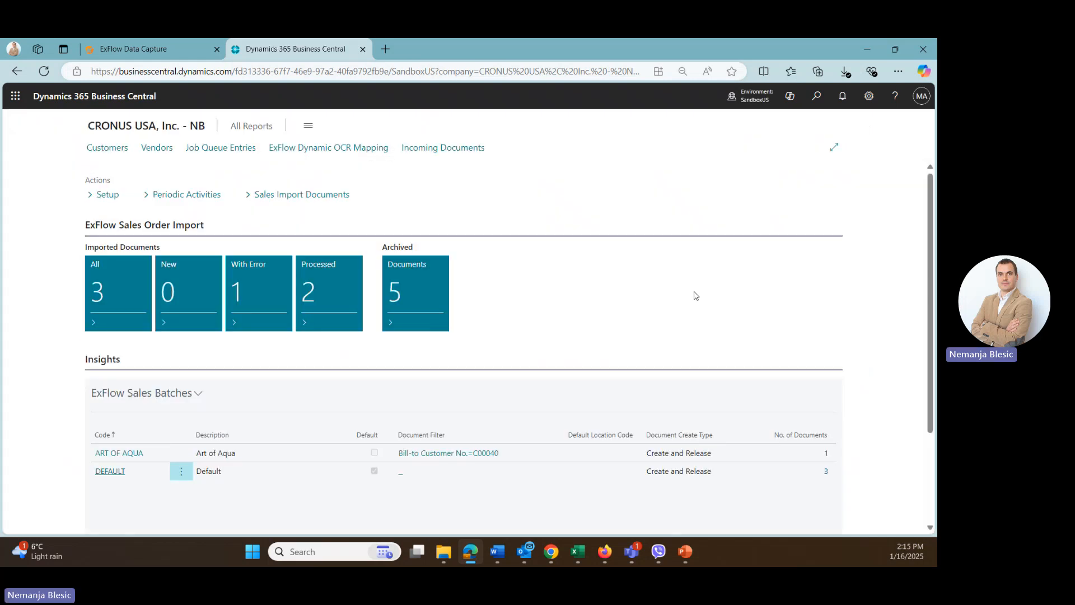